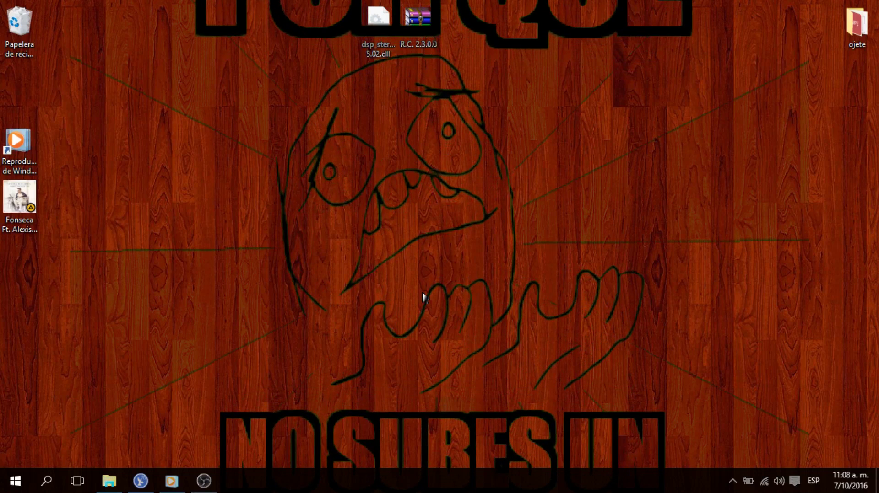
Extract the R.C. 2.3.0.0 archive onto the desktop and place the extracted installer and serial text file in the desktop's middle area
right_click(415, 38)
click(454, 87)
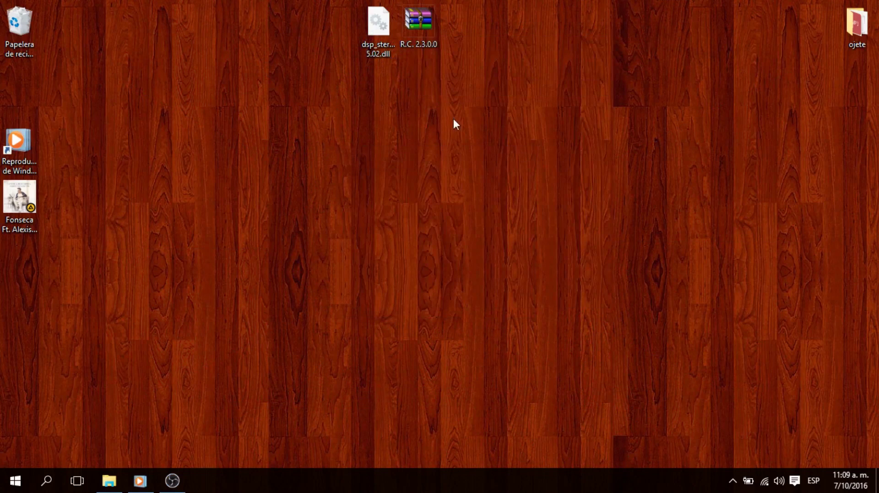
drag(32, 102, 462, 161)
drag(16, 271, 476, 215)
click(471, 163)
Run the RadioCaster 2.3.0.0 installer, accept the license terms, and install with the default options and RadioCaster Start Menu folder
double_click(465, 138)
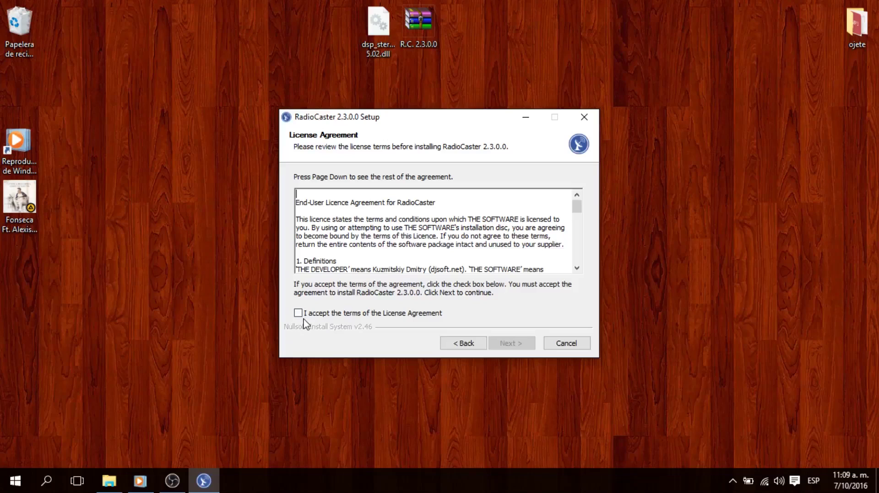
click(300, 314)
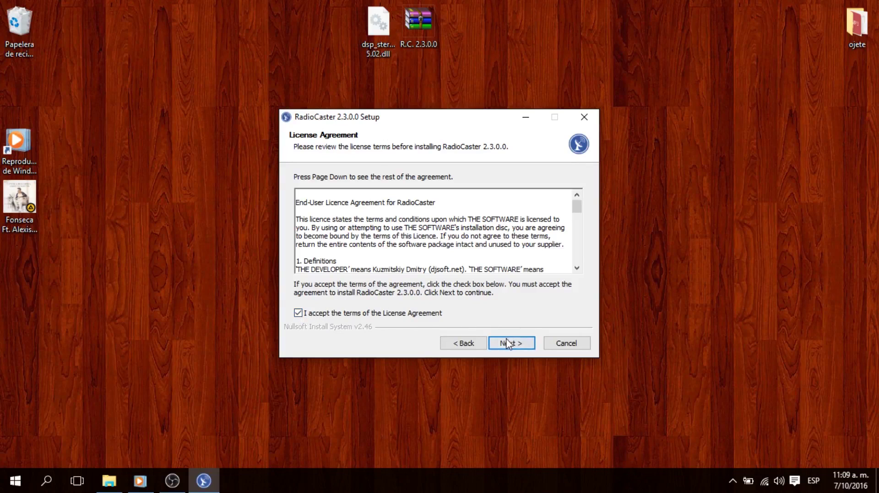
click(508, 344)
click(511, 344)
click(511, 344)
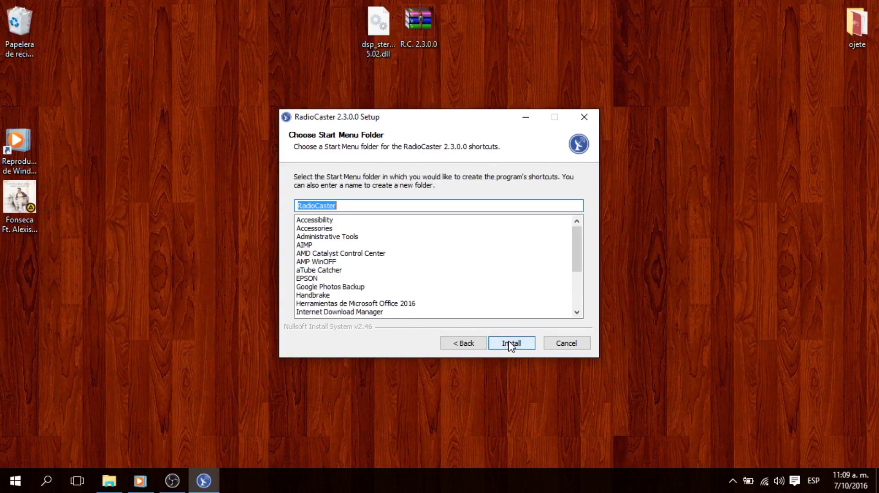
click(511, 343)
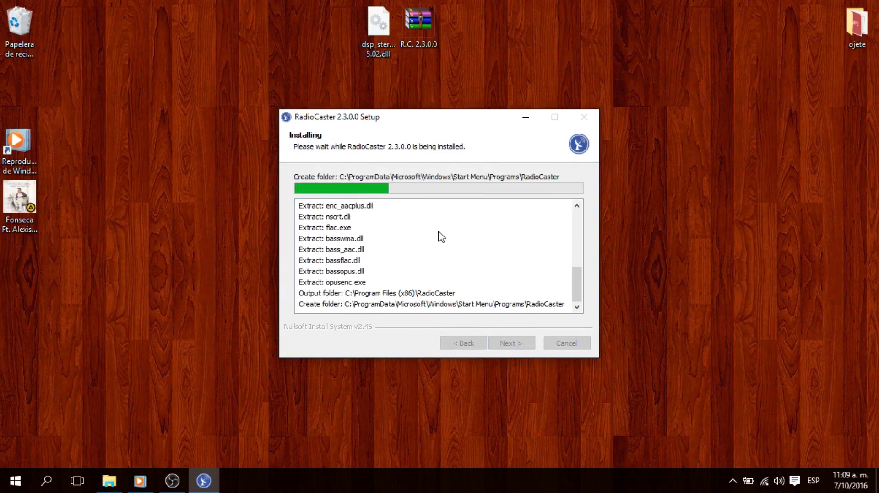
click(511, 344)
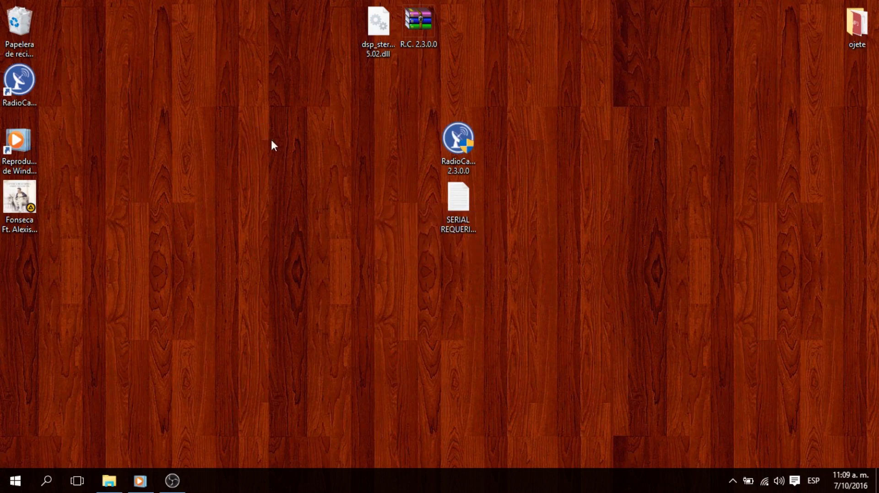
Copy the user name from the serial text file in Notepad and minimize the file
double_click(468, 202)
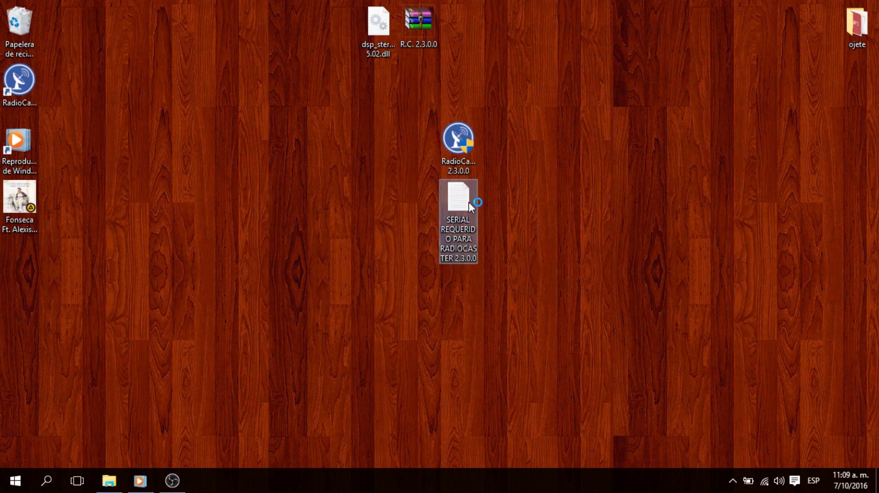
drag(120, 57, 75, 54)
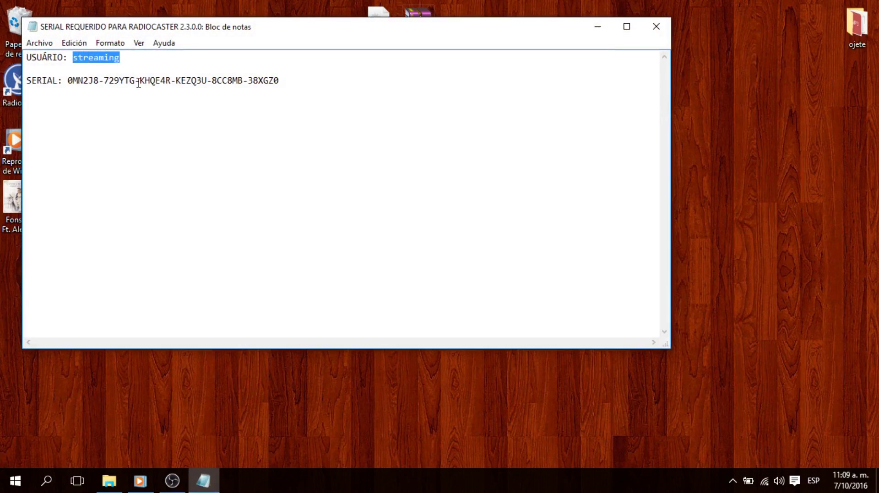
click(597, 27)
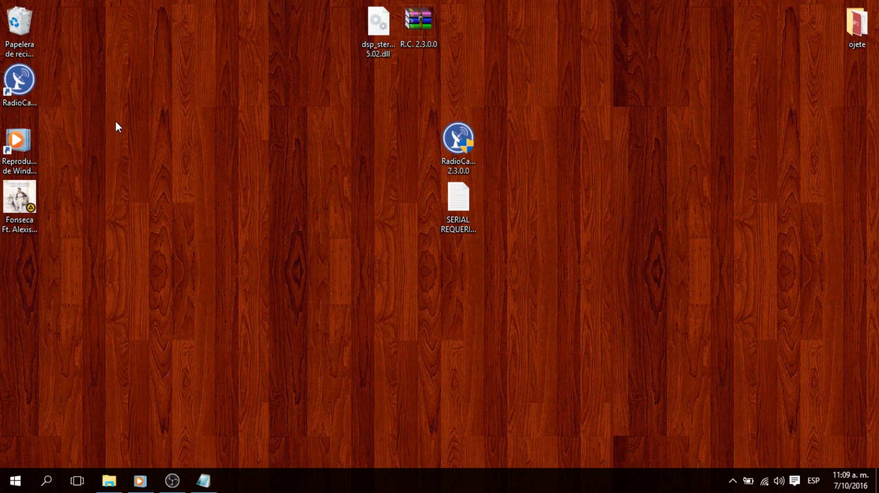
Launch RadioCaster, accept the first-time setup, and set the sound device to [Capture playback] Altavoces (Realtek High Definition Audio)
double_click(22, 87)
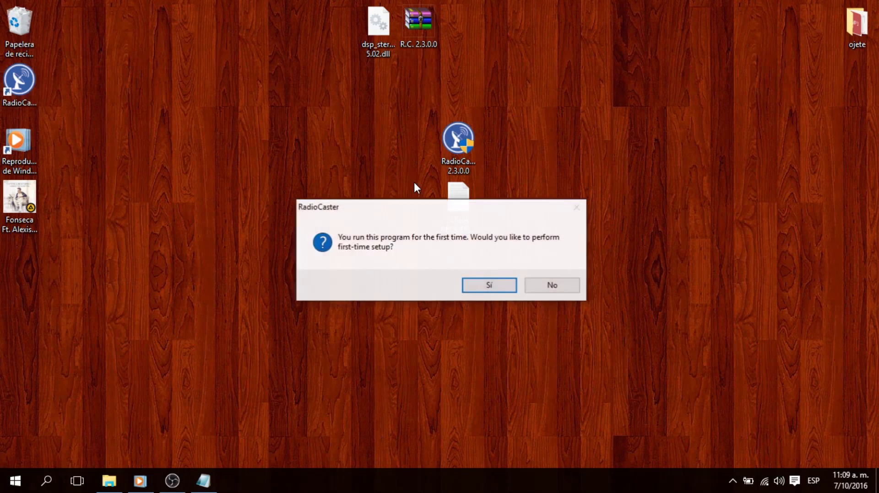
click(489, 286)
click(478, 125)
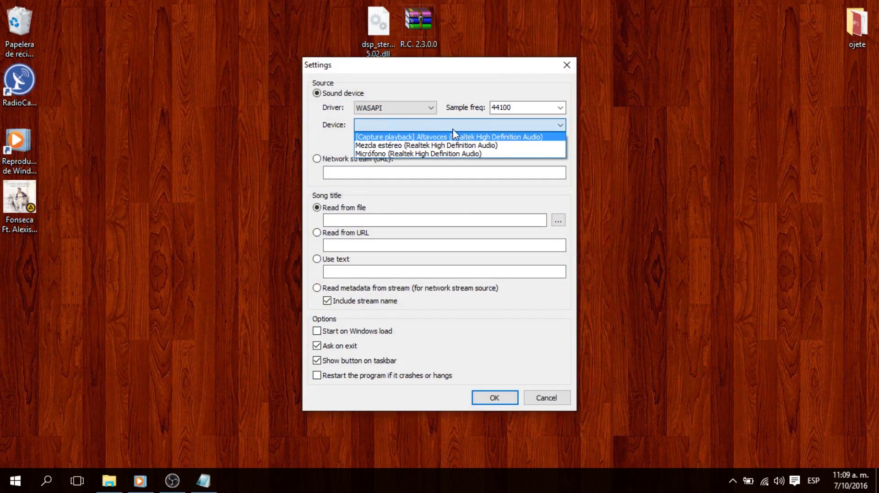
click(394, 138)
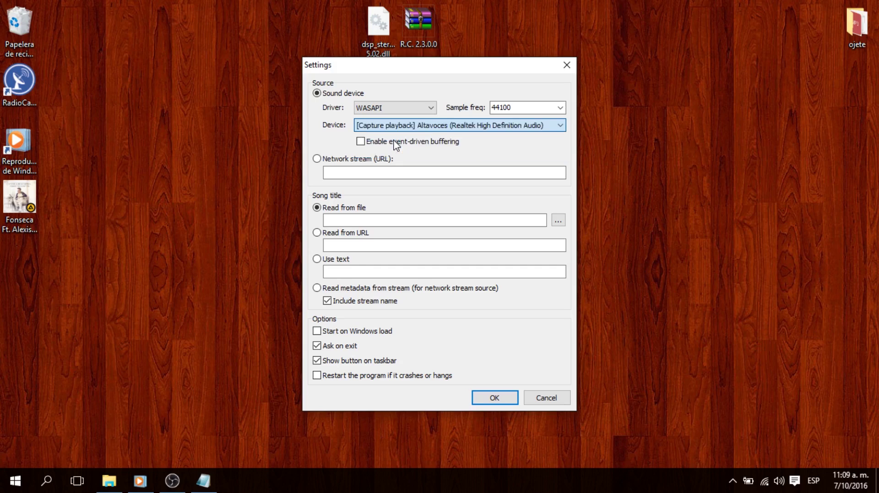
click(486, 397)
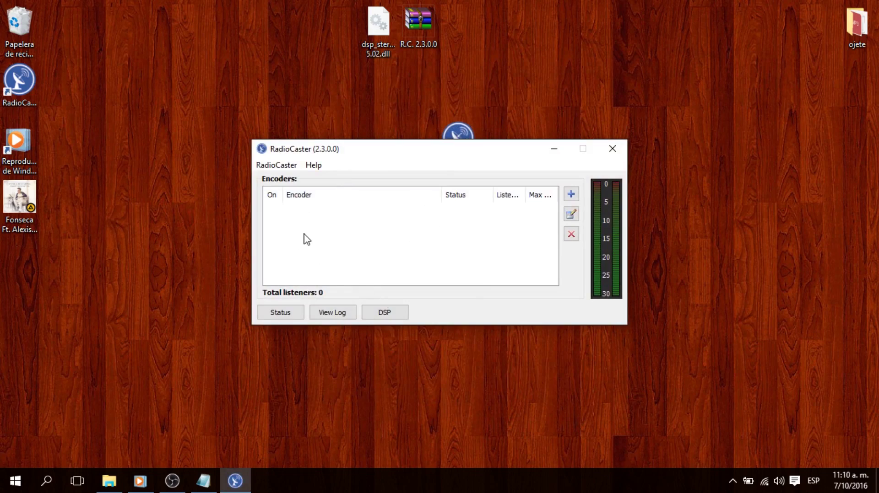
Open the registration code entry and paste "streaming" as the registration name
click(314, 166)
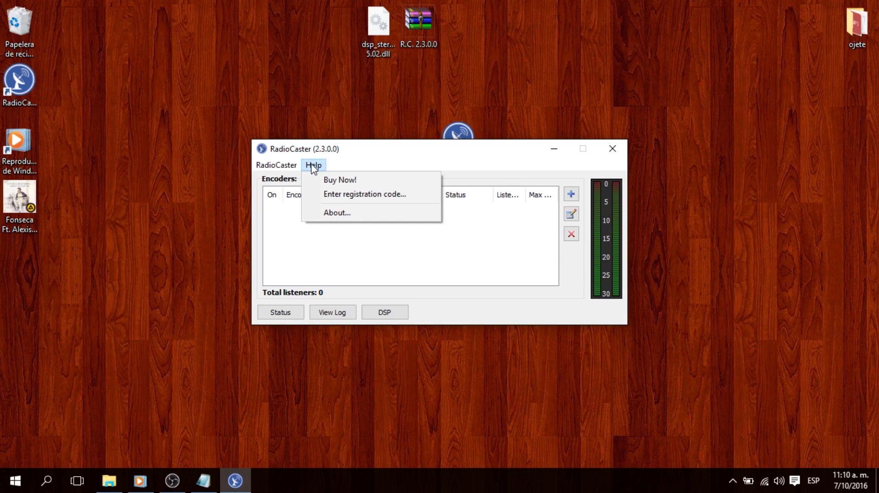
click(357, 202)
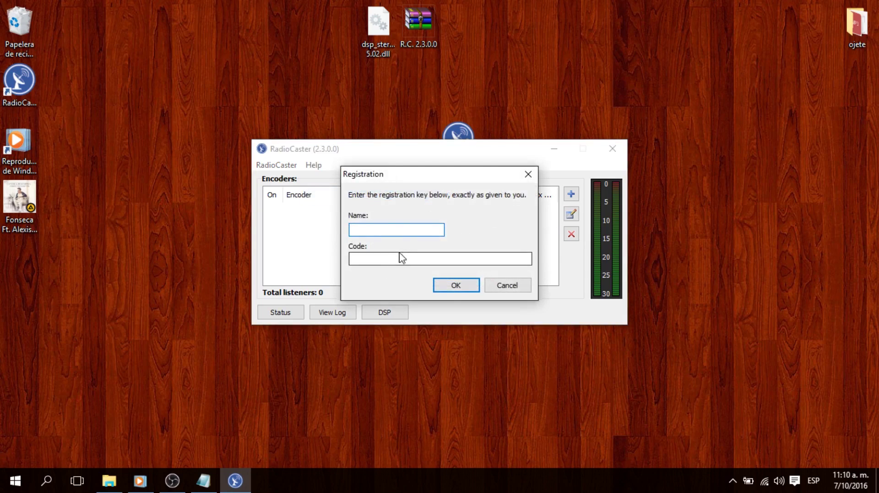
right_click(390, 230)
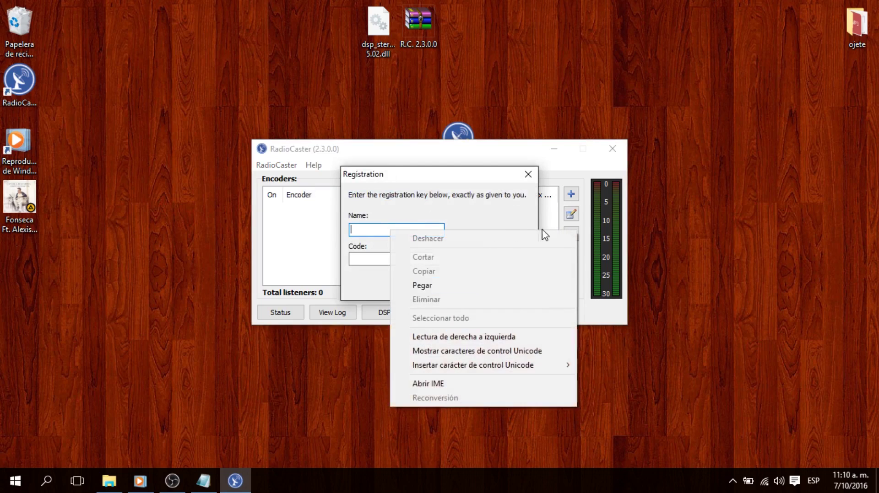
click(461, 286)
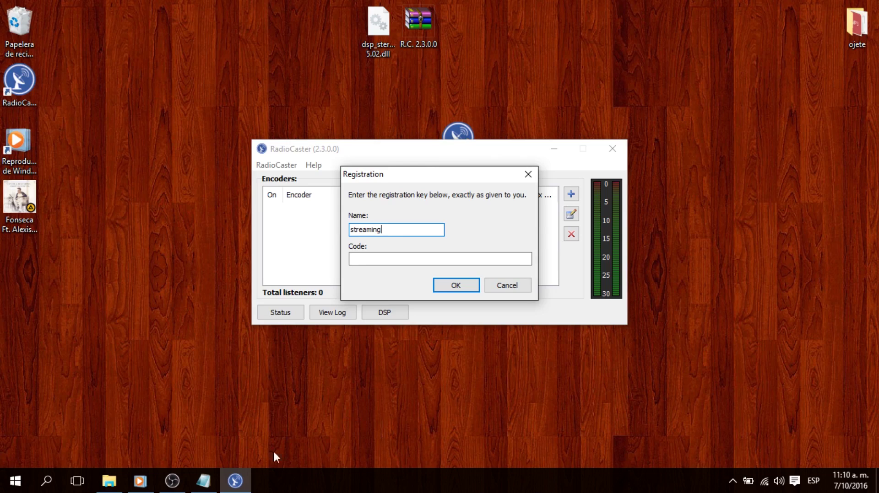
Copy the serial from the Notepad file, paste it as the registration code, and confirm the registration
click(203, 482)
drag(306, 80, 69, 96)
click(655, 26)
click(402, 258)
right_click(407, 257)
click(439, 312)
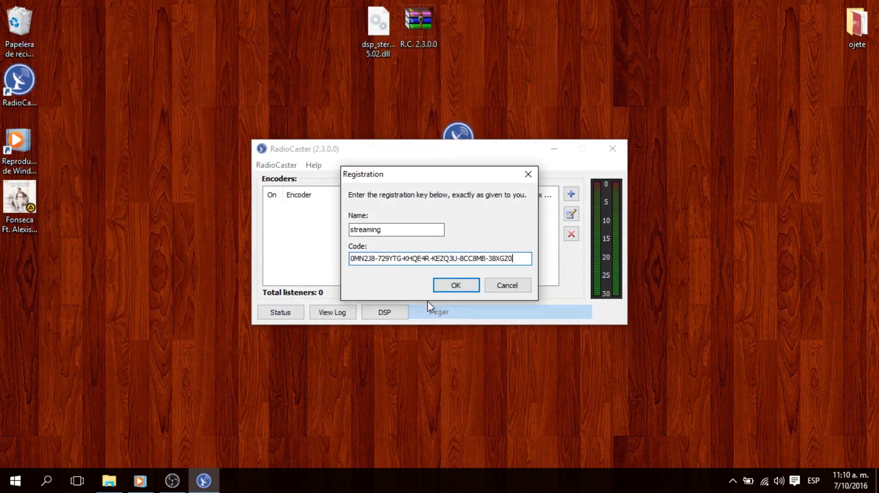
click(455, 285)
click(489, 279)
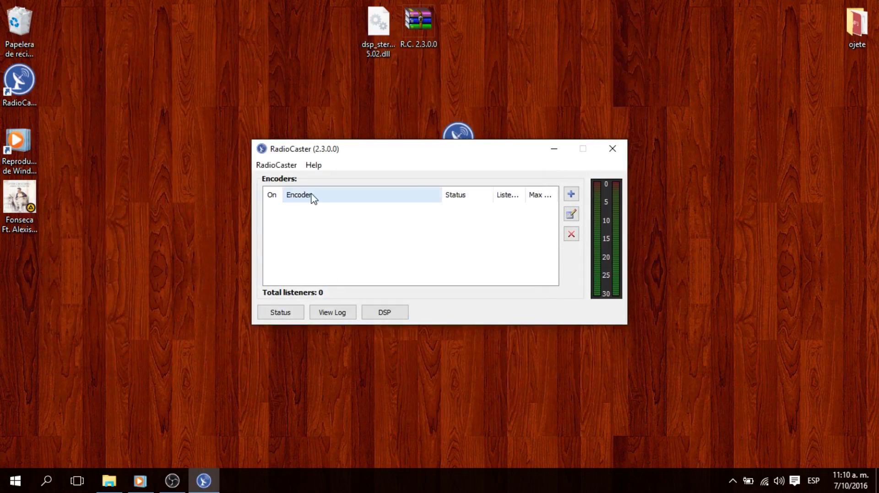
Reselect [Capture playback] Altavoces (Realtek High Definition Audio) as the sound device in the settings and accept the device change
click(284, 166)
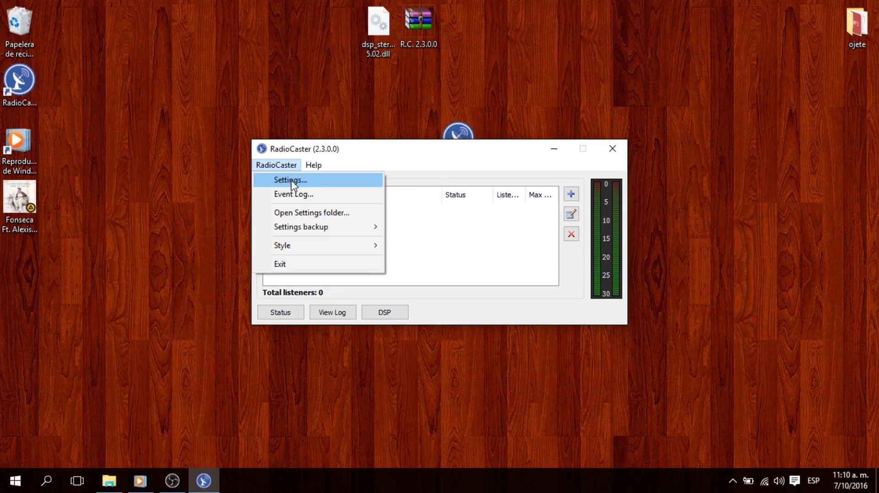
click(290, 180)
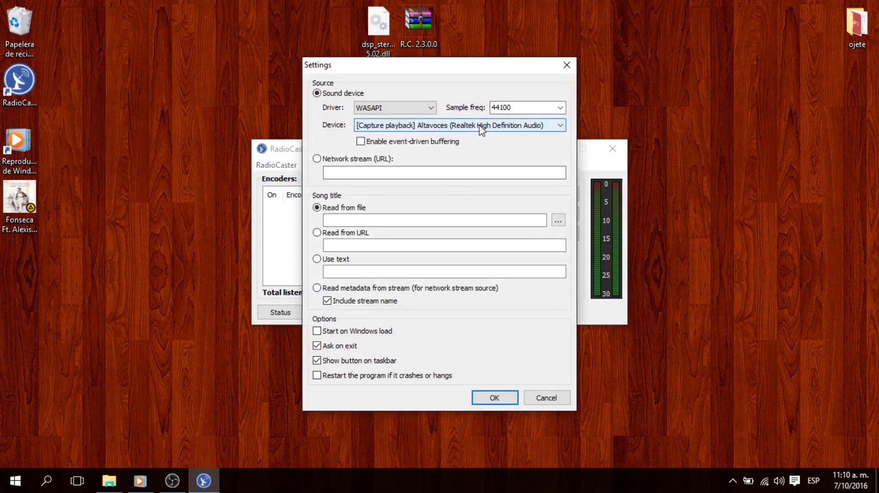
click(458, 126)
click(423, 137)
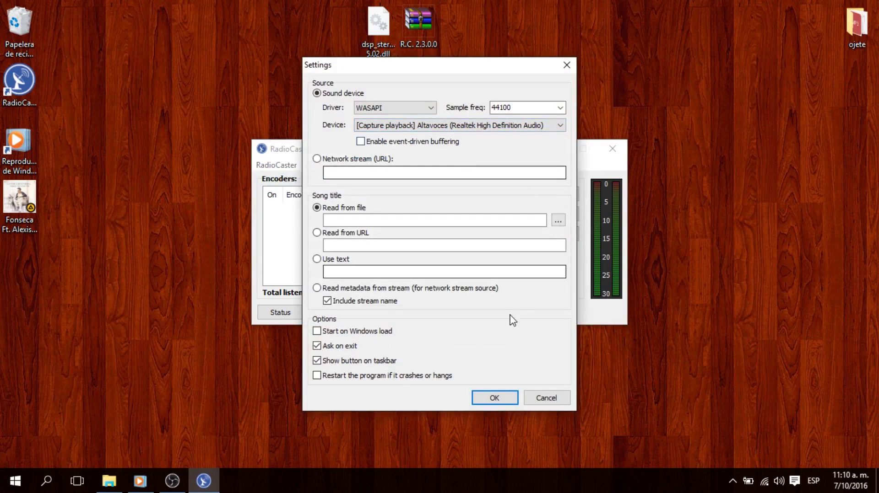
click(496, 398)
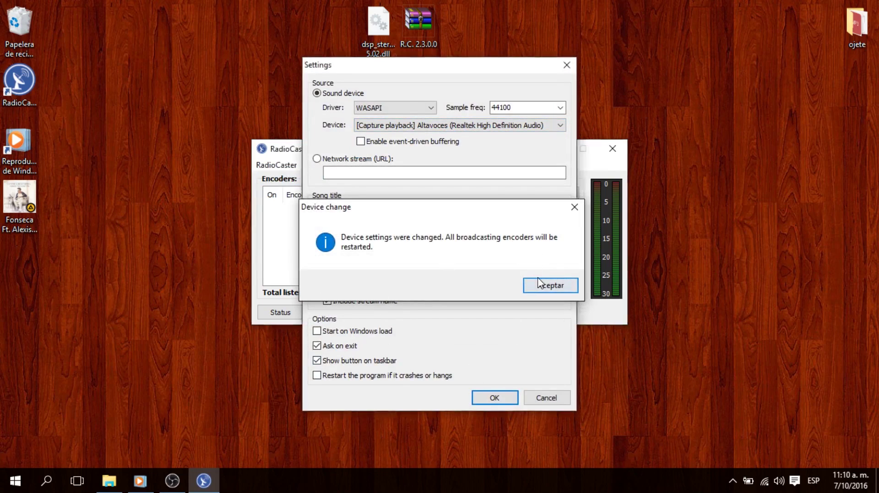
click(540, 285)
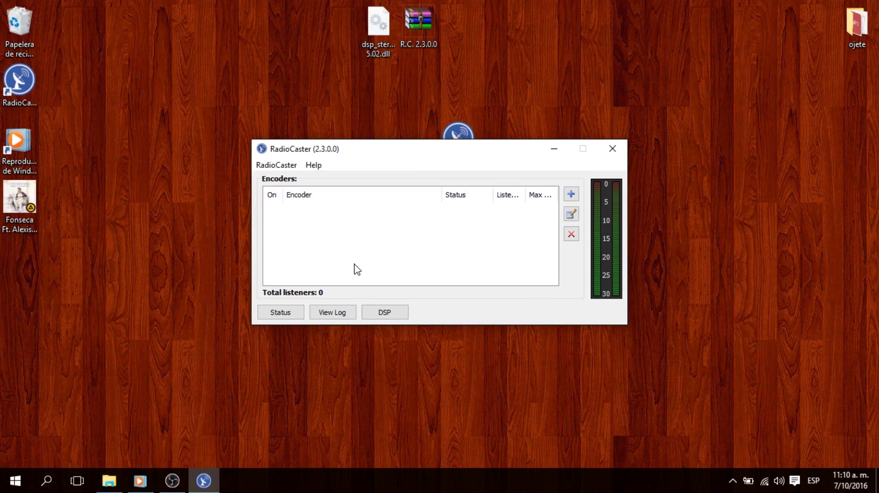
Try the Golden Graphite style on the RadioCaster interface
click(261, 165)
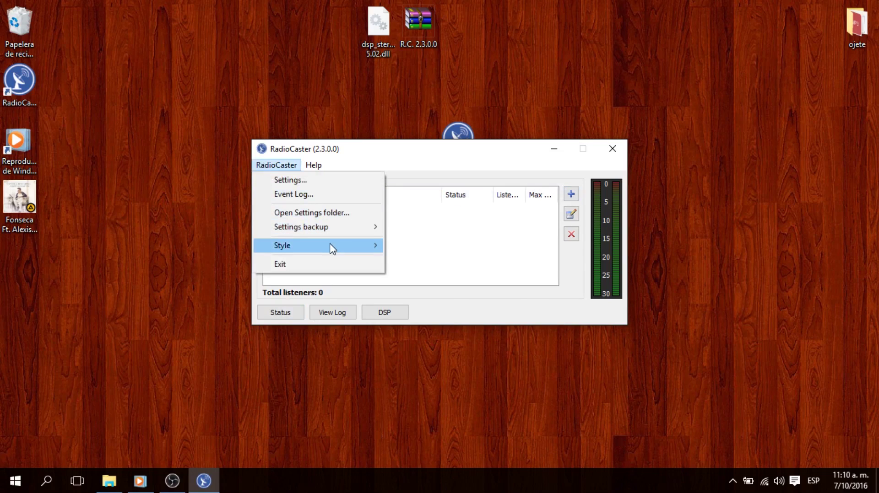
mouse_move(332, 247)
click(421, 372)
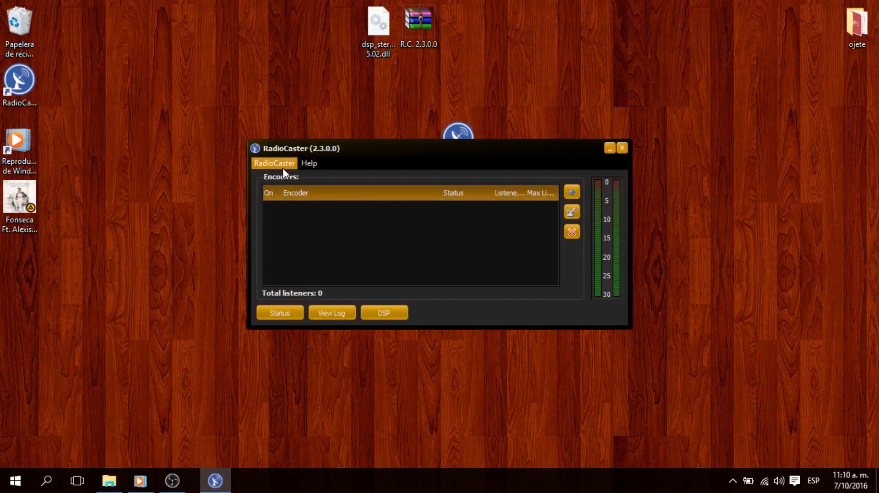
Set the RadioCaster interface style to Carbon
click(278, 168)
mouse_move(347, 242)
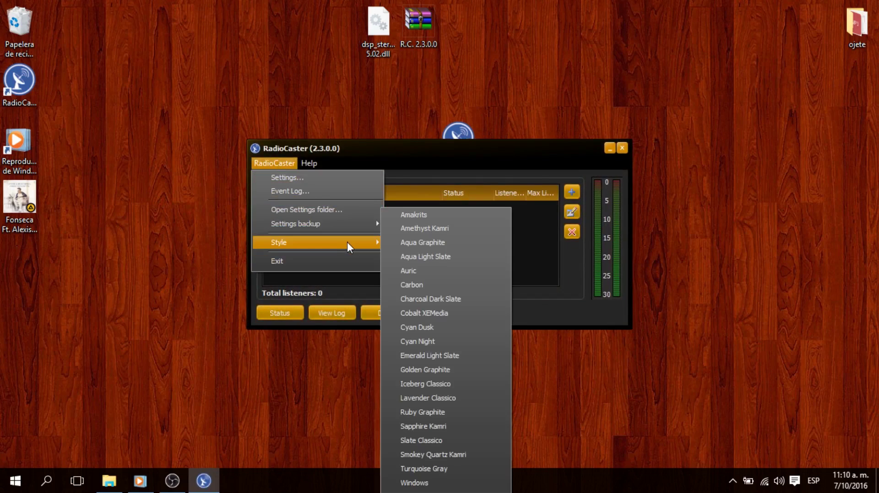
click(435, 286)
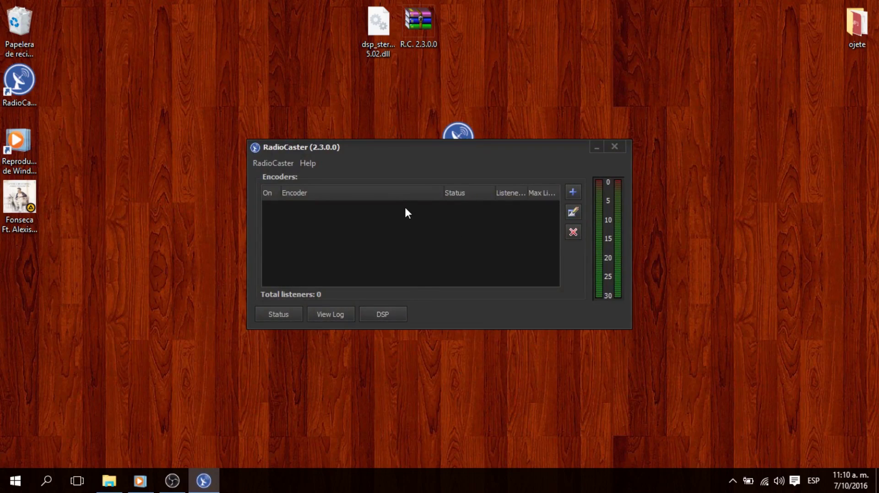
Examine the connection settings of a new encoder, including server, password and bitrate, and close them without saving
click(572, 191)
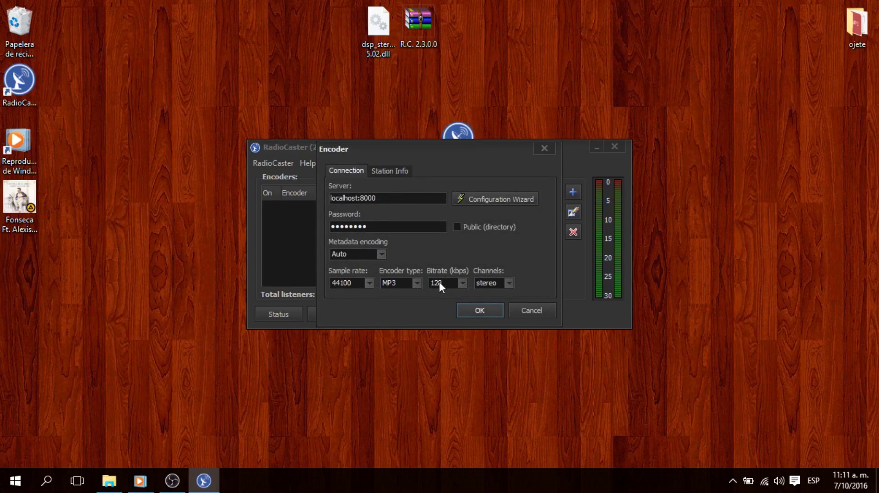
click(541, 149)
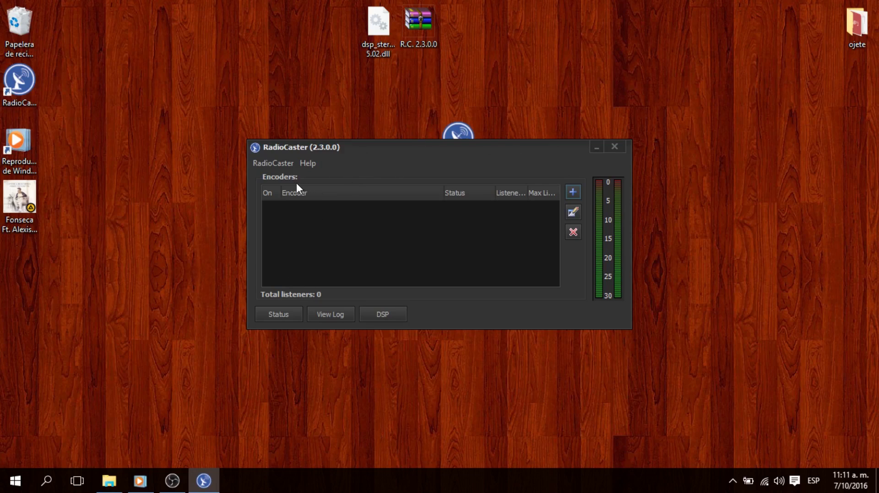
Switch to Google Chrome and open the listen2myradio.com website
click(16, 480)
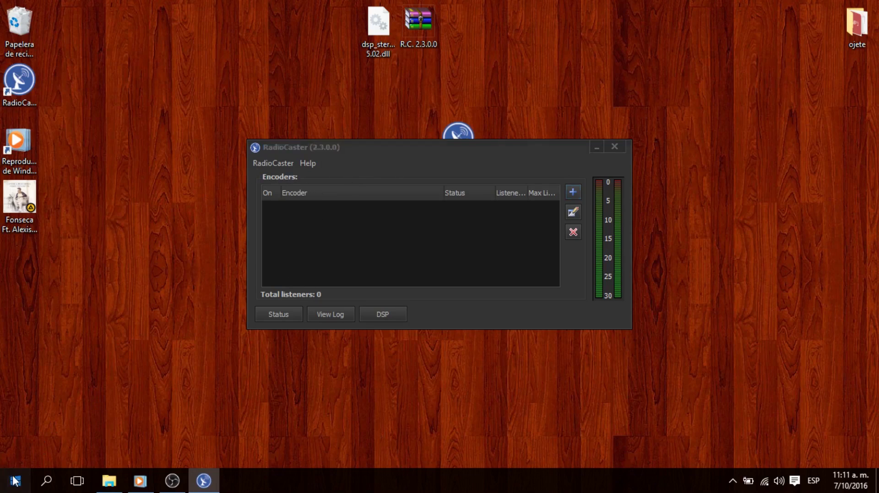
click(86, 138)
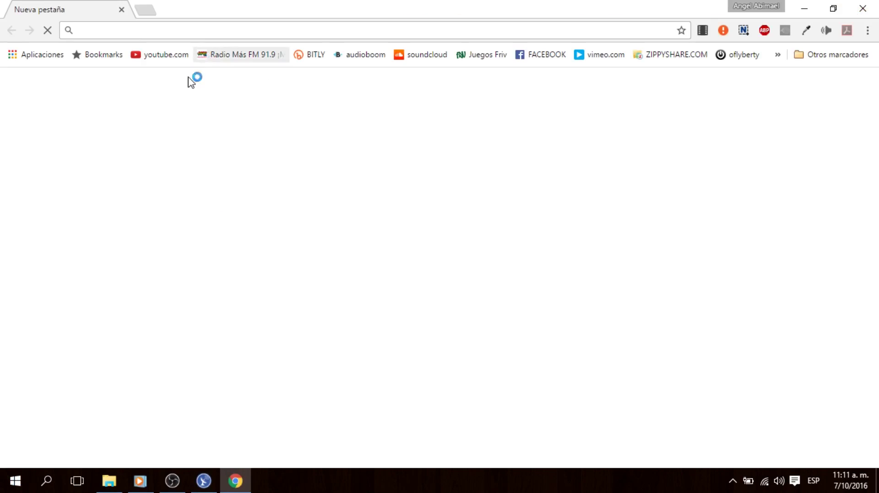
text(Lis)
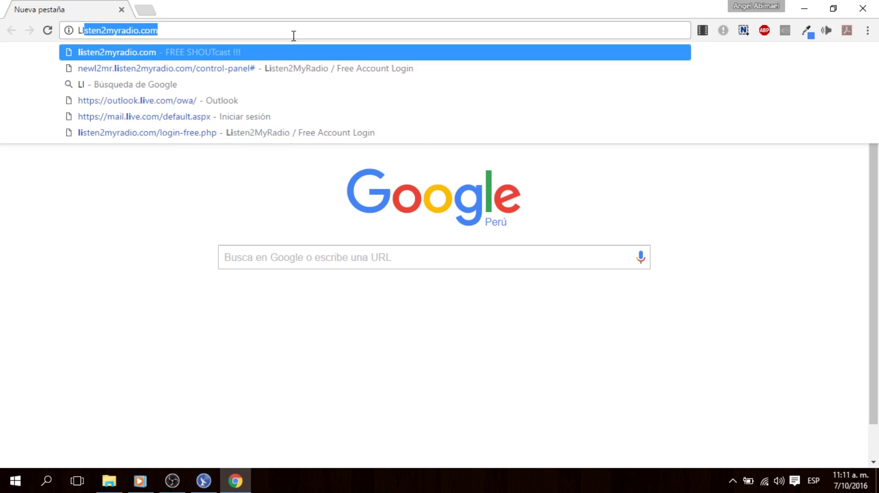
key(Return)
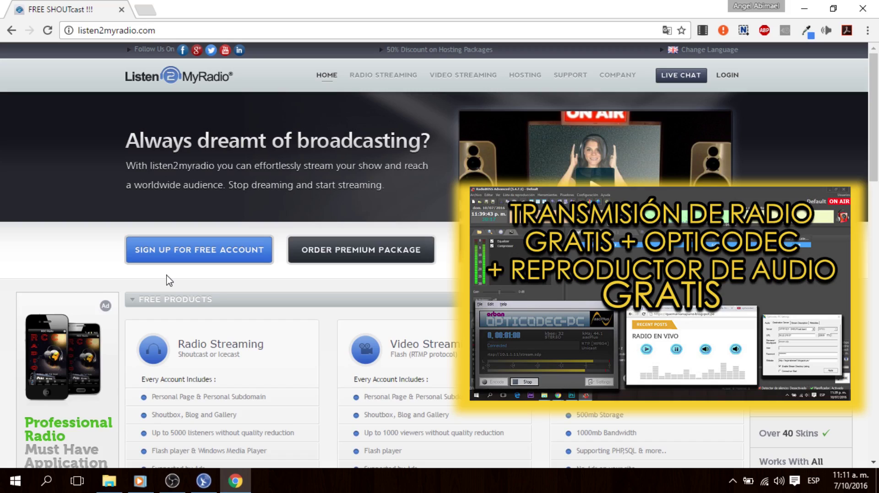
Log in to the Listen2MyRadio free account using Facebook
mouse_move(725, 79)
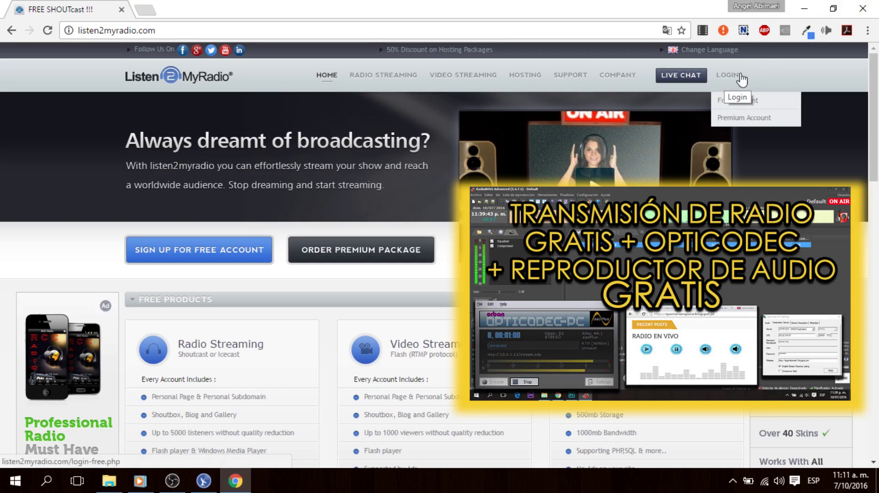
click(736, 102)
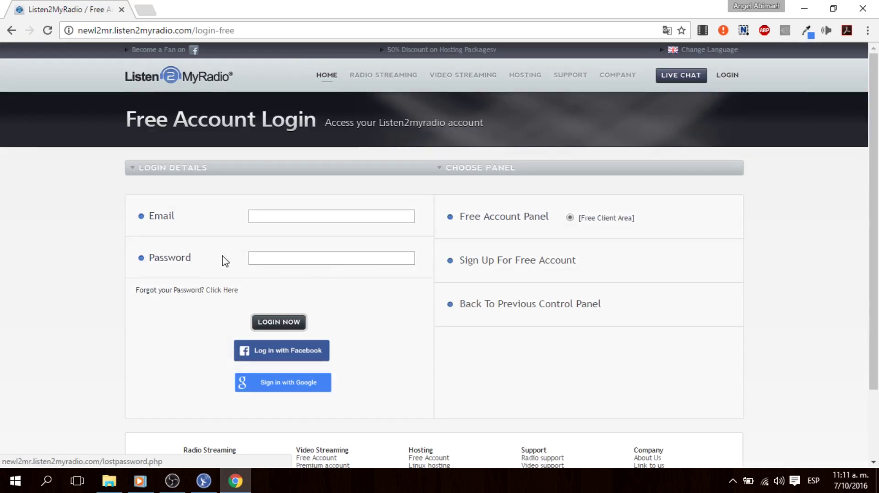
click(274, 354)
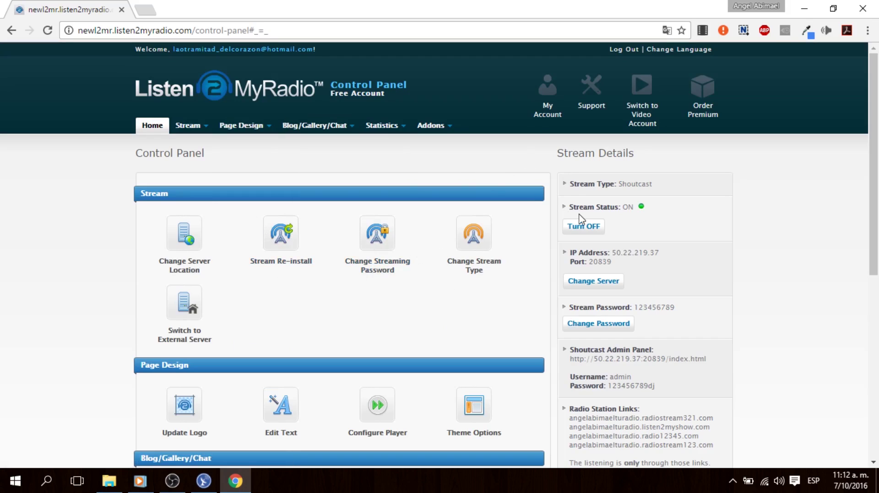
Copy the stream's IP address 50.22.219.37, switch to RadioCaster, and add an encoder with it as the server host
scroll(579, 222, down, 1)
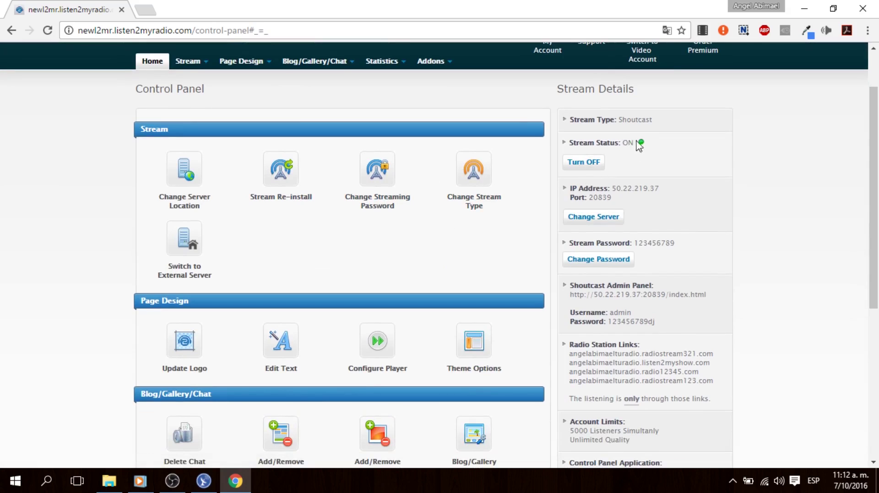
drag(672, 192, 615, 188)
key(ctrl+c)
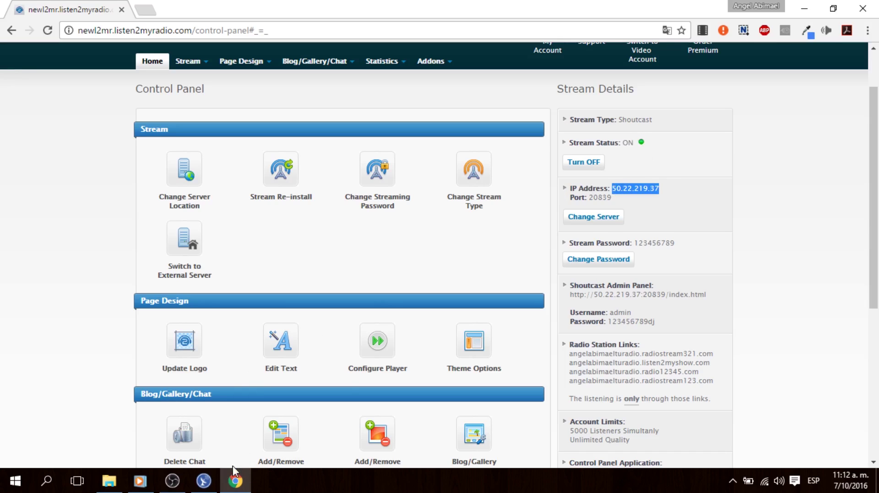
click(203, 482)
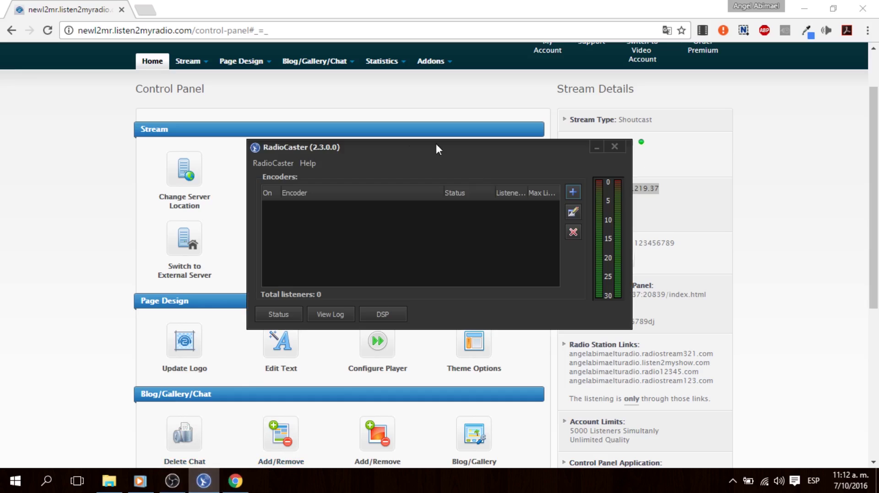
click(572, 191)
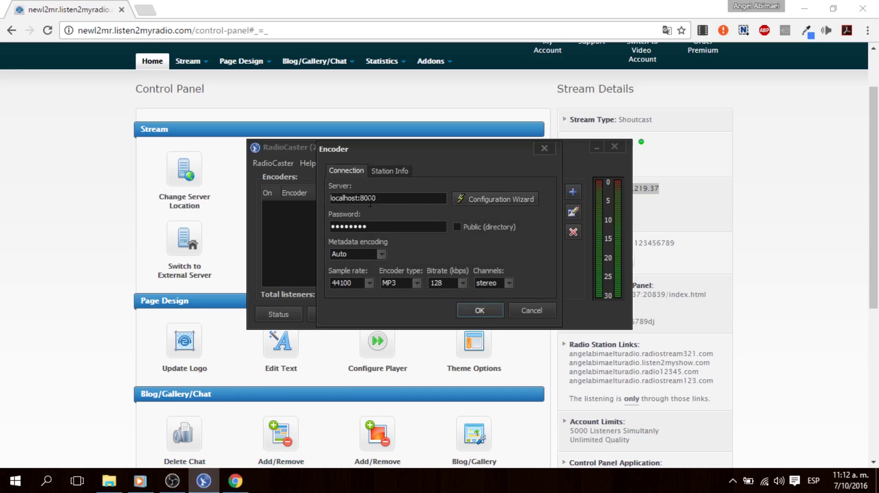
double_click(347, 198)
key(BackSpace)
key(ctrl+v)
Copy the stream port from the Listen2MyRadio control panel in Chrome and set the RadioCaster encoder's server port to 20839
click(652, 209)
drag(614, 199, 590, 200)
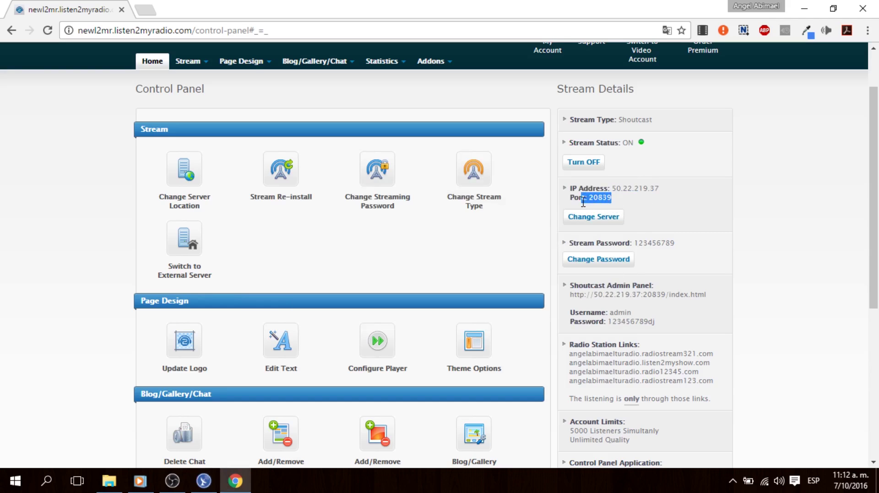
click(590, 202)
double_click(588, 201)
right_click(598, 199)
click(628, 210)
click(203, 480)
click(394, 225)
click(402, 199)
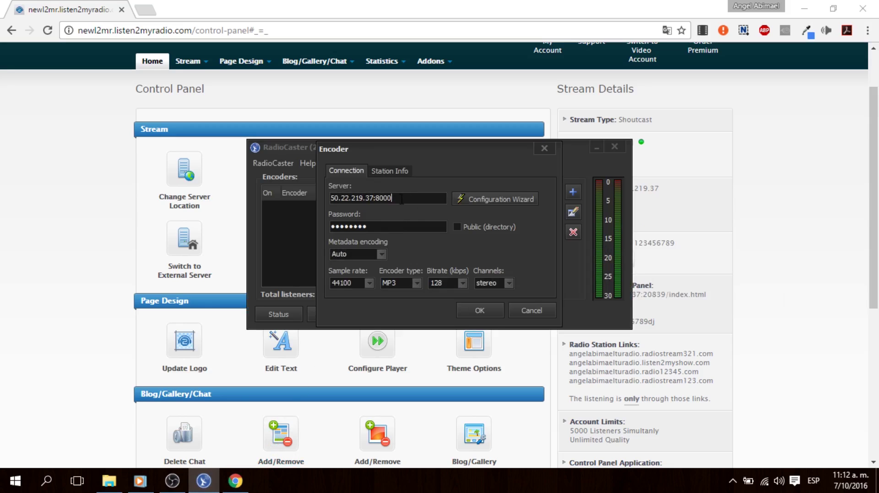
drag(398, 198, 381, 198)
right_click(378, 198)
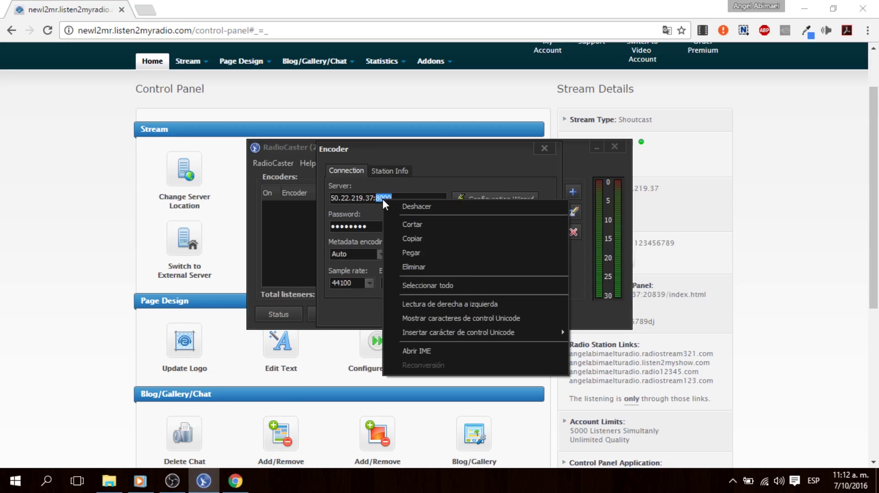
click(423, 251)
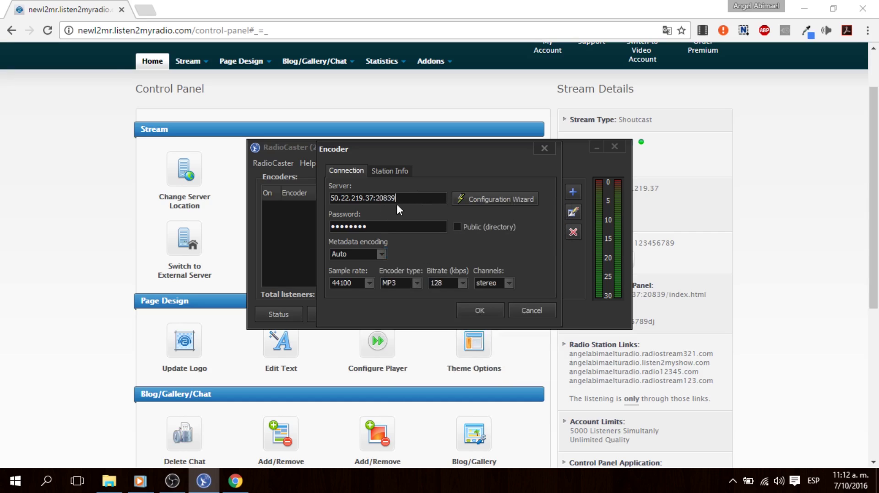
Replace the RadioCaster encoder's password with the stream password copied from the Listen2MyRadio control panel in Chrome
click(371, 226)
key(ctrl+a)
key(BackSpace)
click(733, 227)
drag(679, 244, 634, 244)
right_click(663, 244)
click(687, 254)
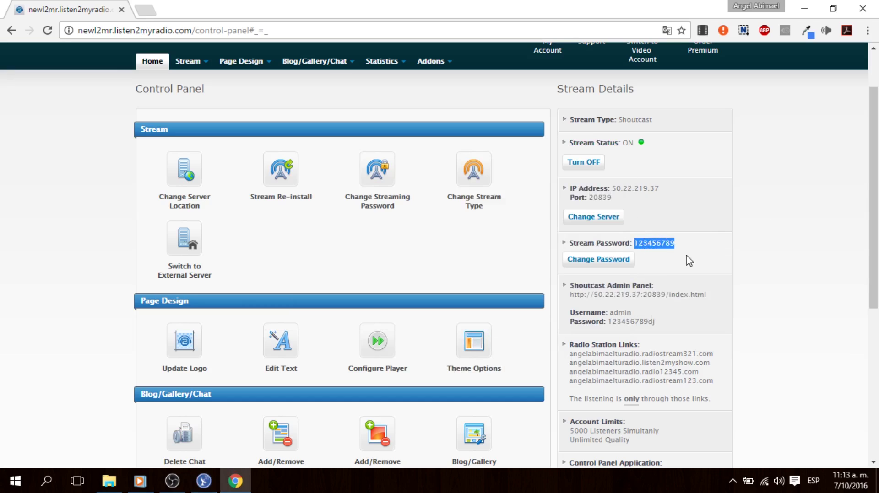
click(203, 481)
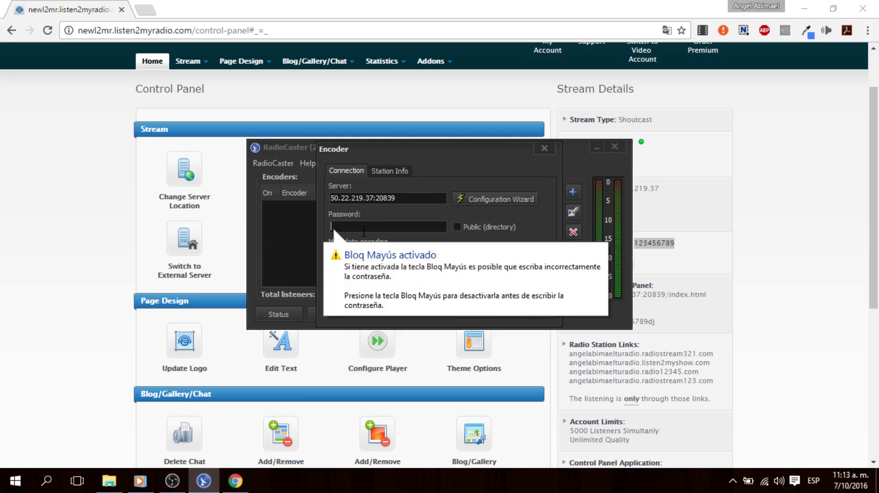
right_click(364, 231)
click(399, 284)
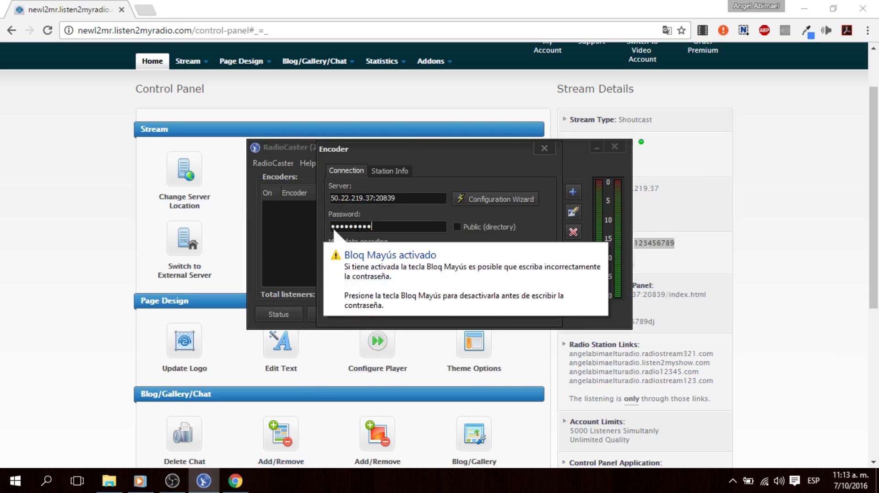
click(426, 252)
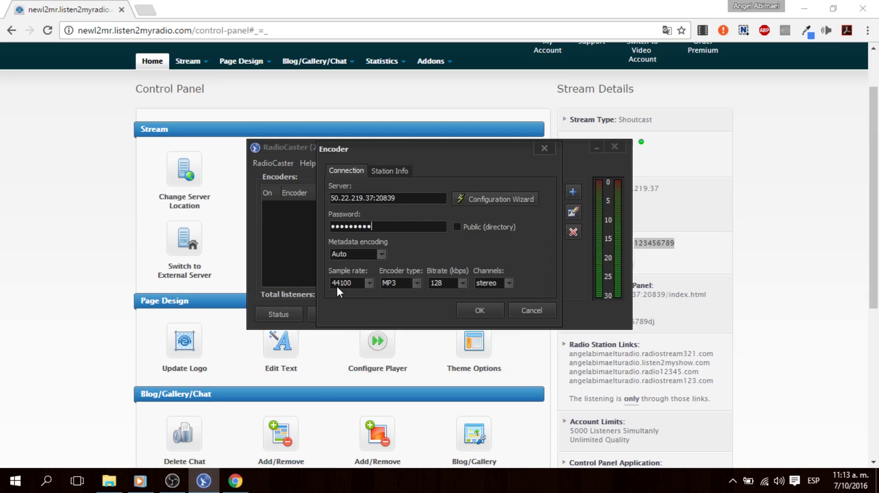
Try AAC as the encoder type and return it to MP3
click(417, 284)
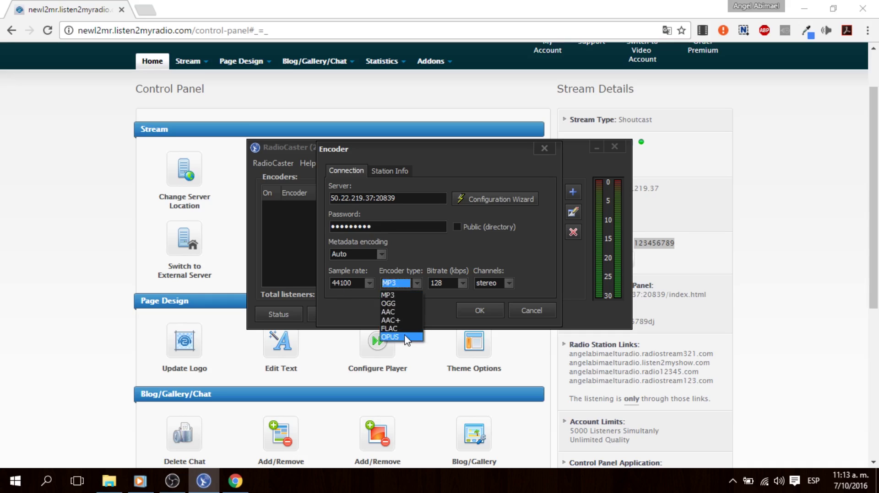
click(402, 312)
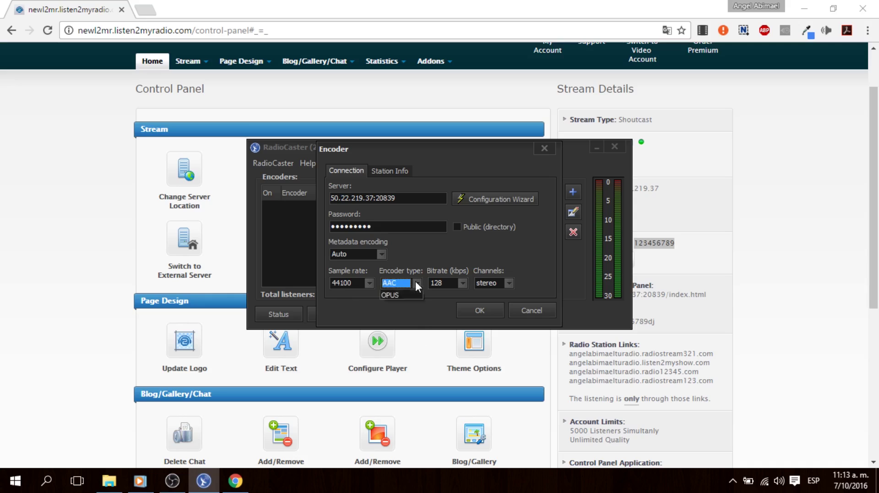
click(415, 282)
click(398, 296)
Try a bitrate of 96 kbps for the encoder and return it to 128 kbps
click(464, 283)
click(458, 284)
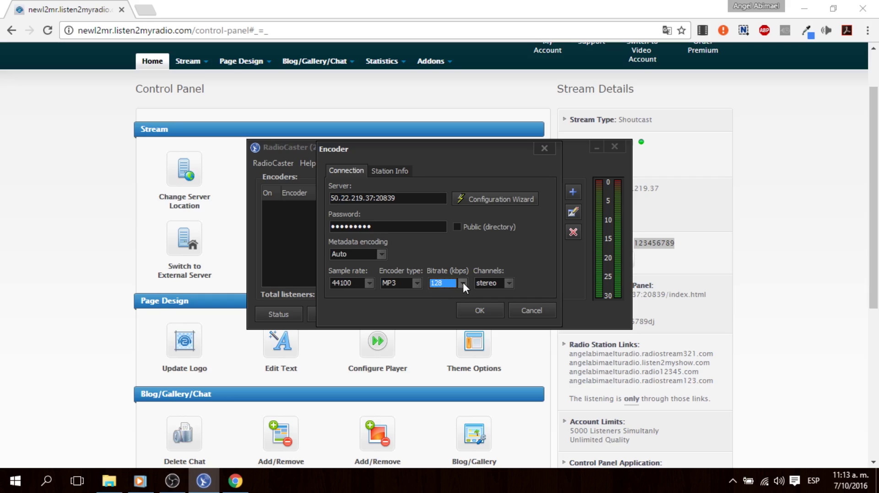
click(462, 283)
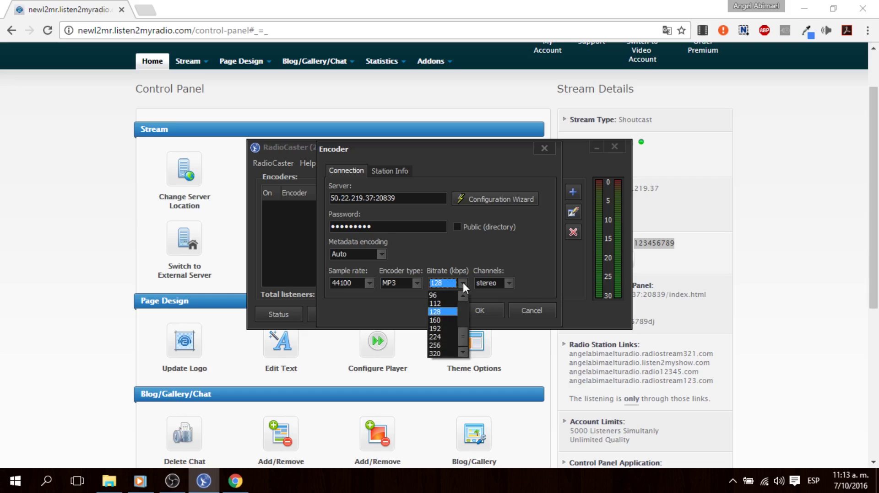
click(440, 295)
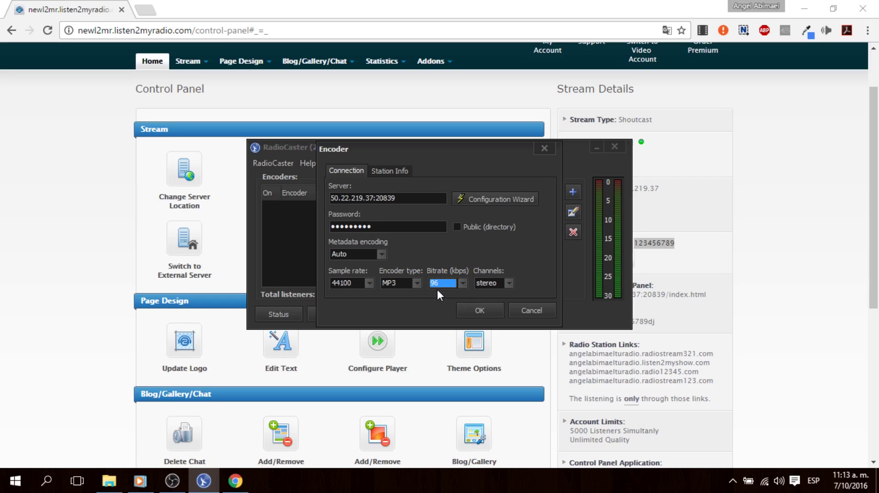
click(463, 282)
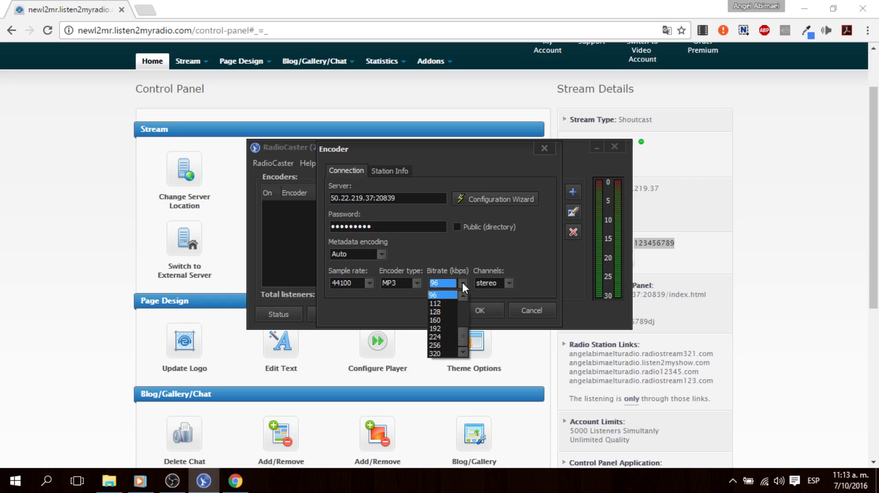
click(397, 310)
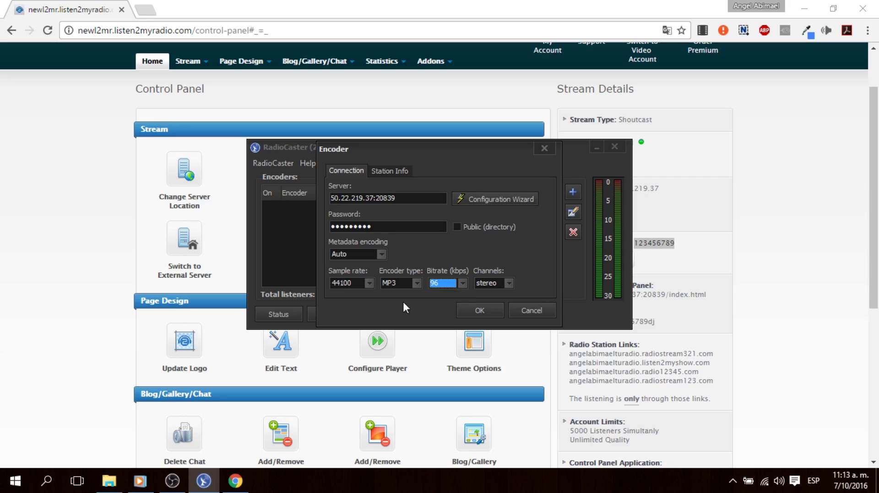
click(463, 282)
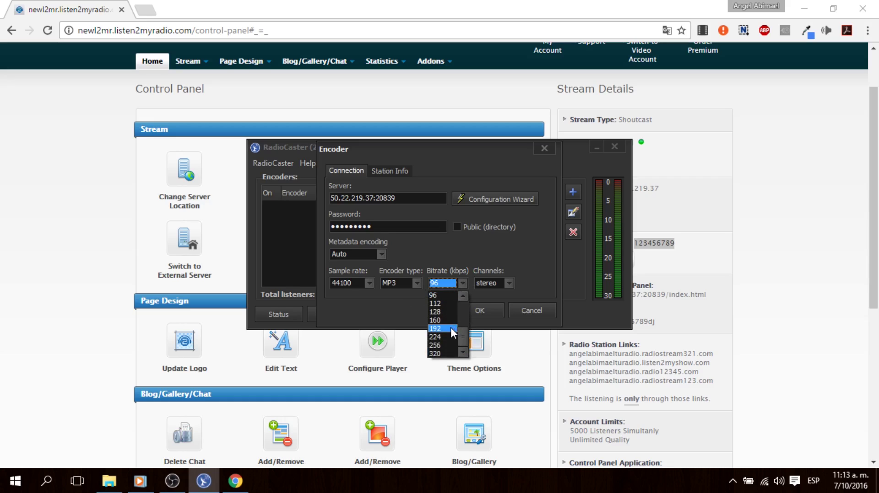
click(447, 311)
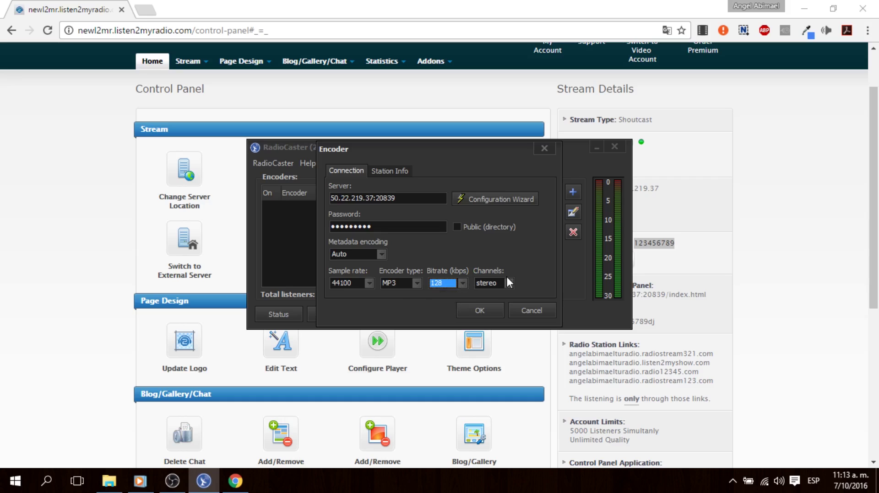
Save the new encoder, try switching it on in the encoder list, and minimize RadioCaster
click(479, 310)
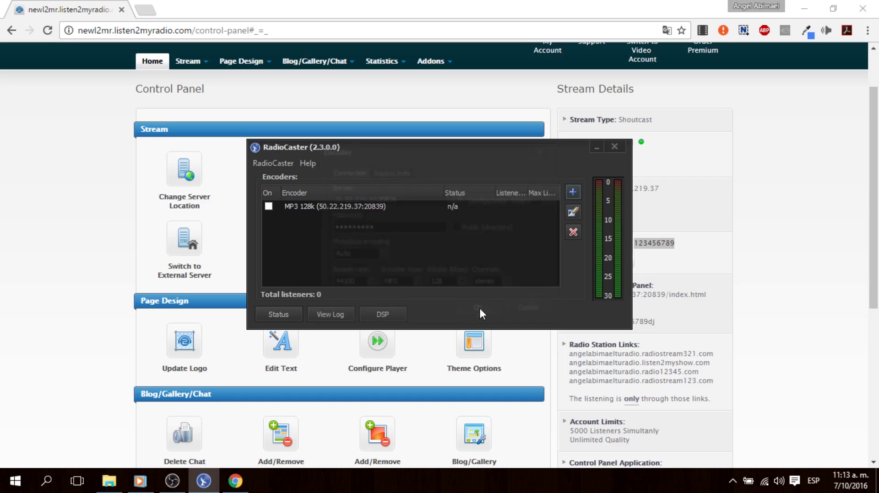
click(269, 206)
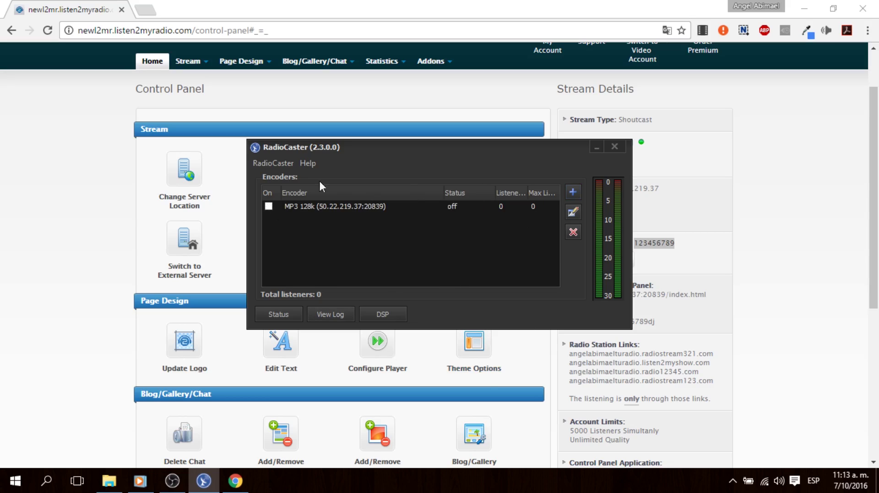
click(595, 147)
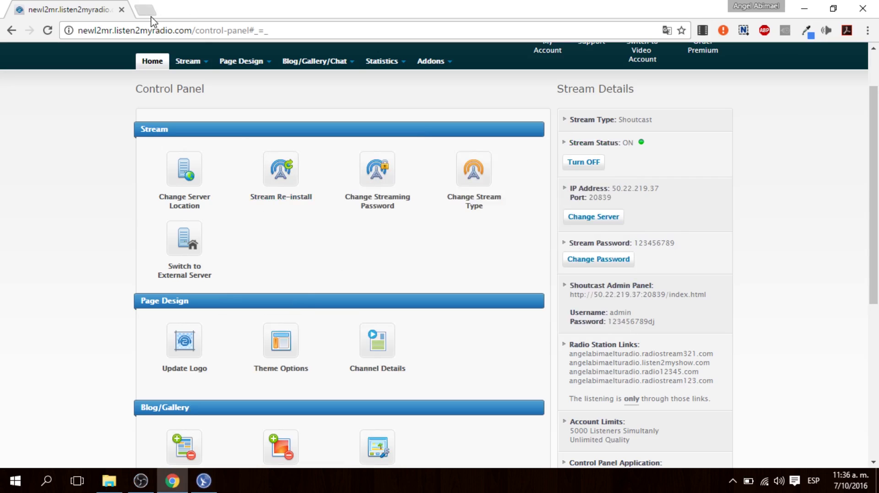
Open the muses.org website in a new browser tab
click(150, 12)
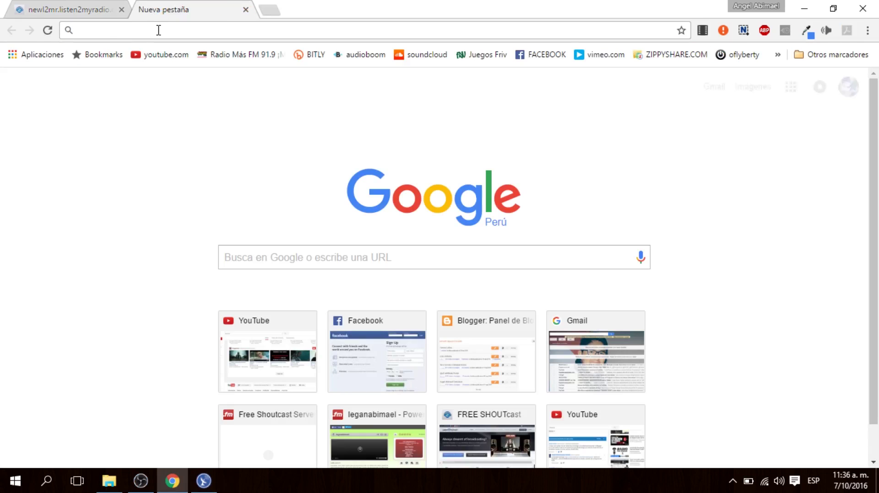
text(muses)
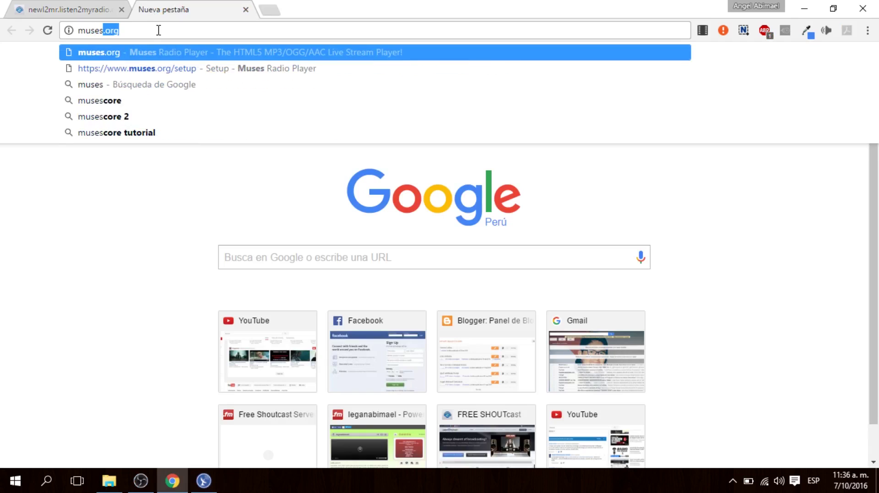
text(.or)
key(Return)
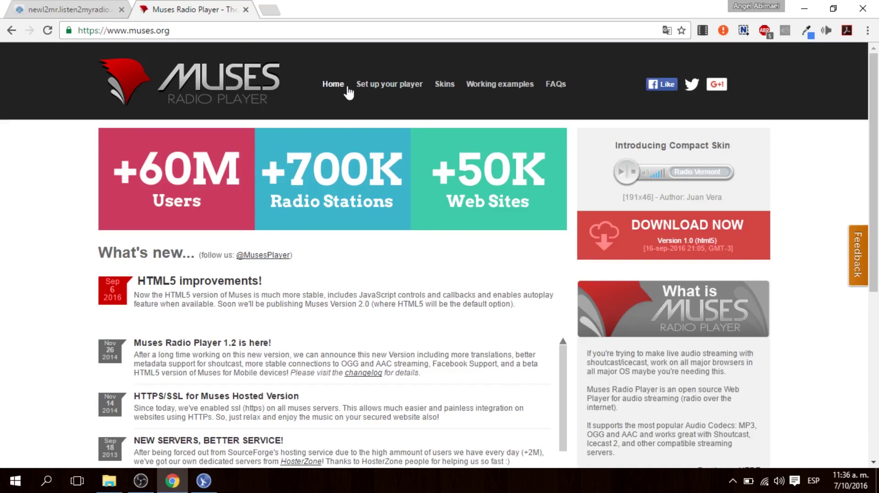
Open the Muses Radio Player setup form and load the example configuration
click(383, 90)
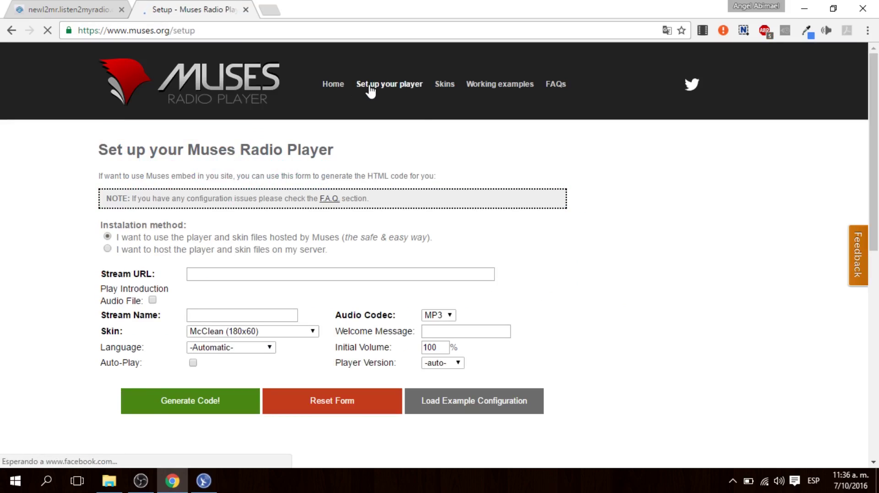
scroll(476, 277, down, 3)
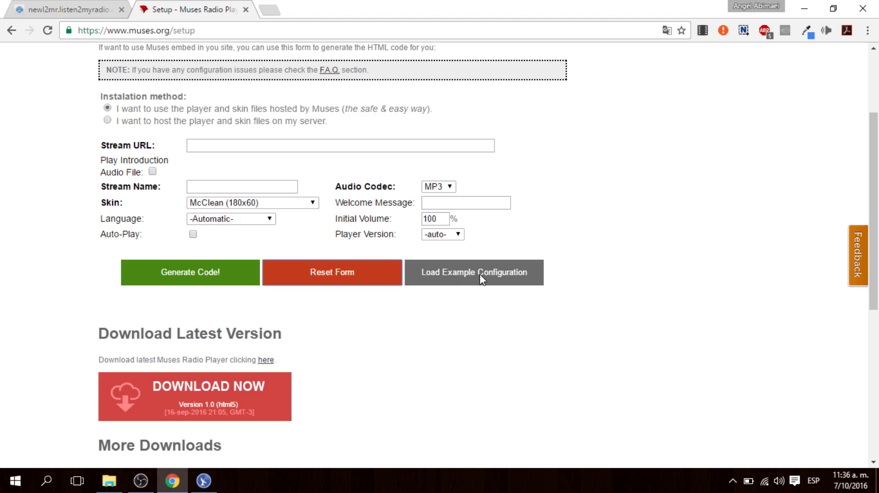
click(468, 271)
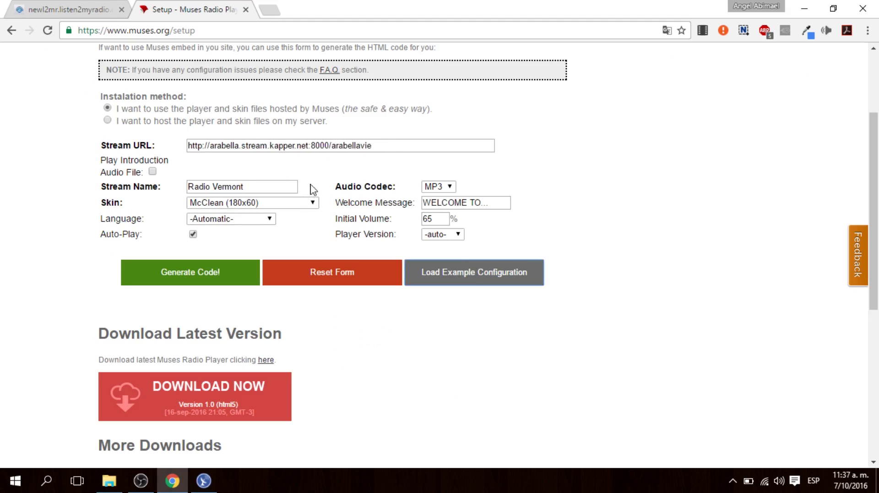
click(54, 9)
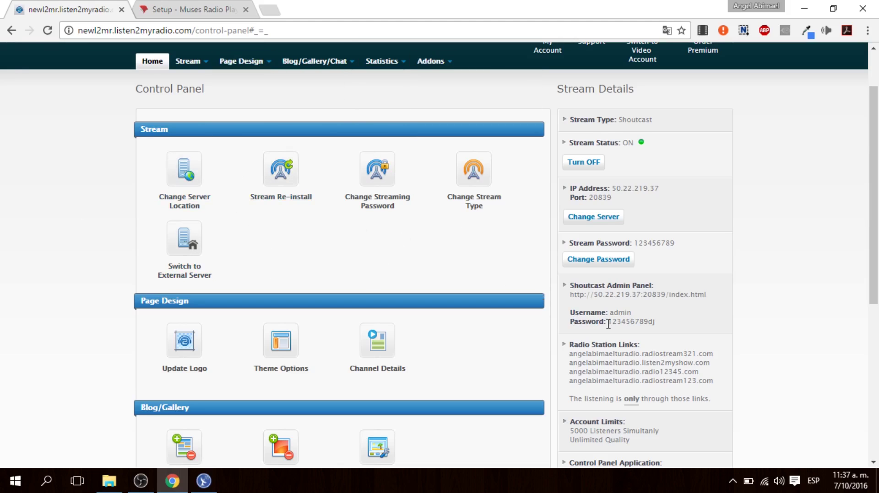
drag(570, 295, 666, 296)
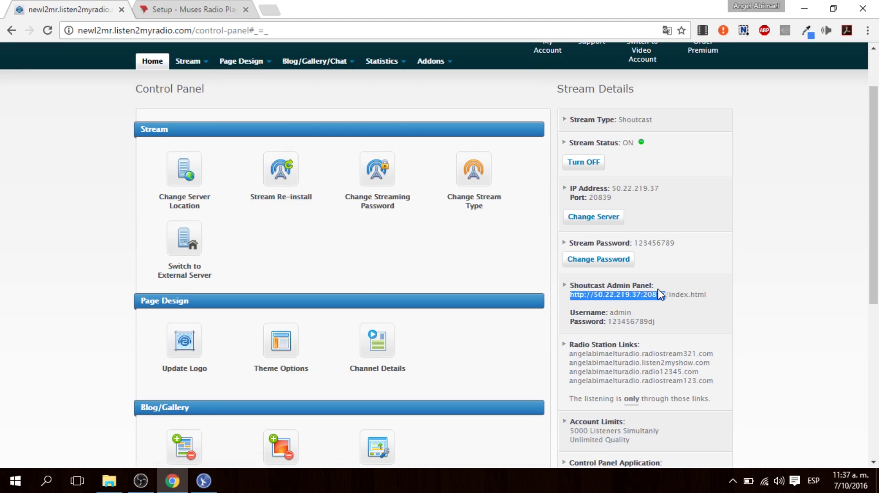
right_click(659, 295)
click(685, 181)
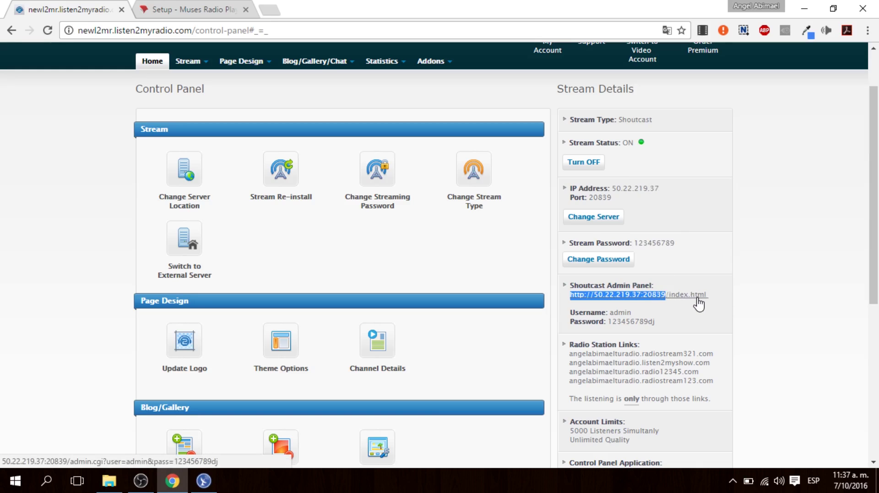
Replace the example host and port in the Muses form's Stream URL with the copied server address
click(190, 9)
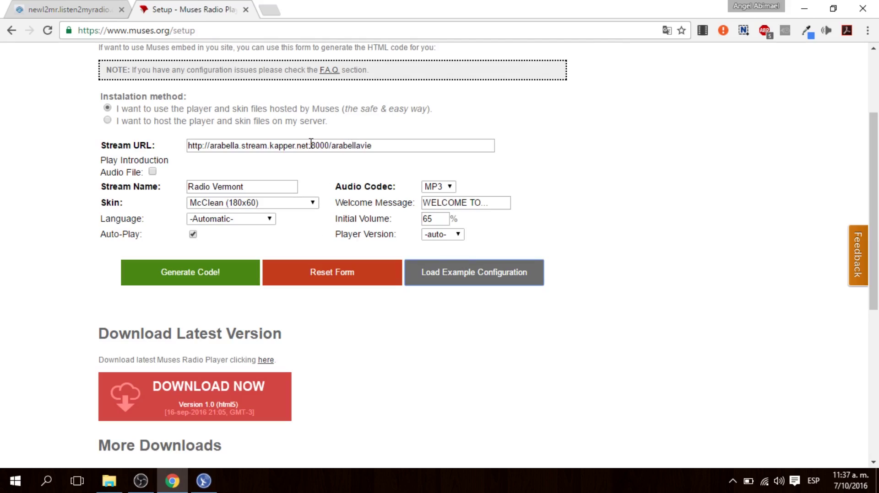
drag(329, 145, 179, 144)
right_click(230, 147)
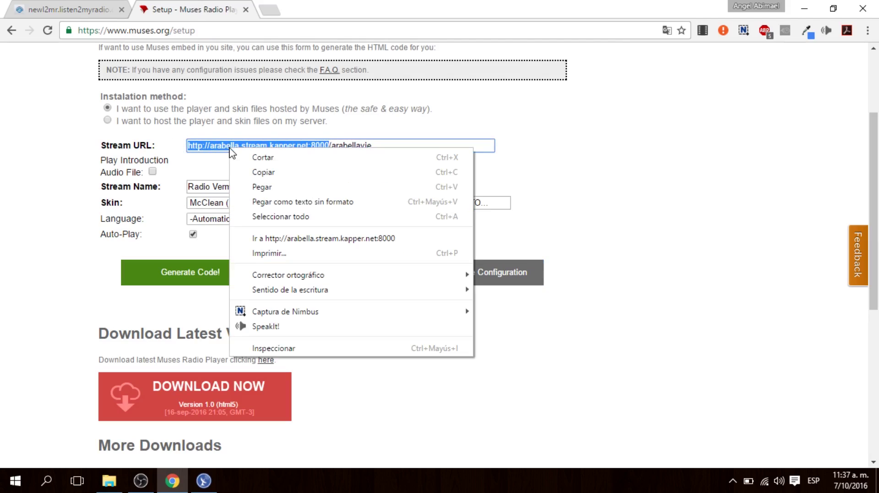
click(274, 188)
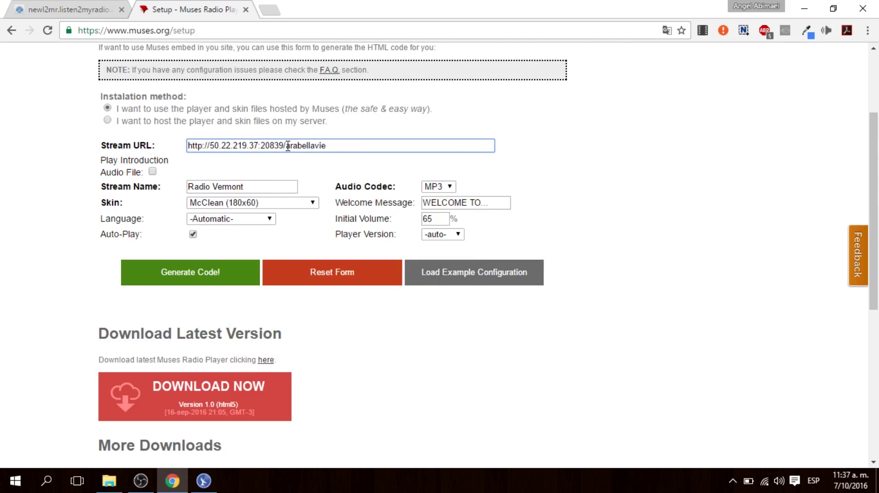
click(337, 147)
key(BackSpace)
key(BackSpace)
key(BackSpace)
key(BackSpace)
key(BackSpace)
key(BackSpace)
key(BackSpace)
key(BackSpace)
Change the stream name to "Radio Angel"
drag(255, 187, 213, 182)
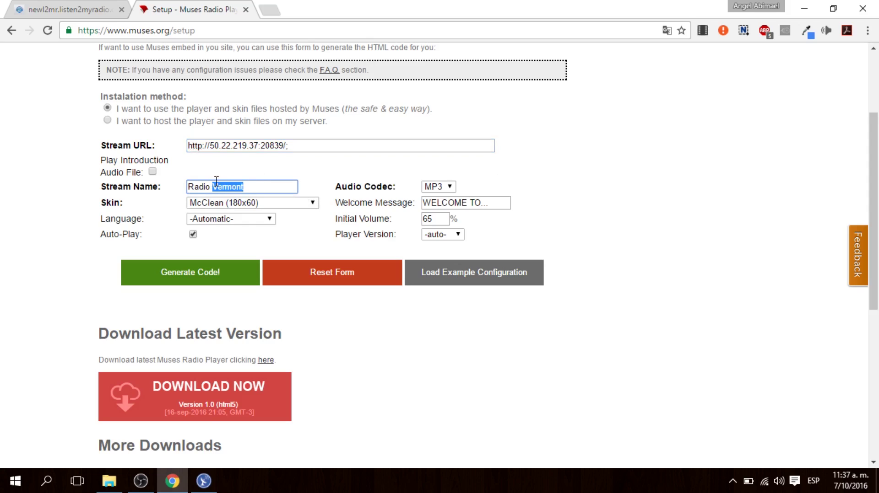
key(BackSpace)
text(A)
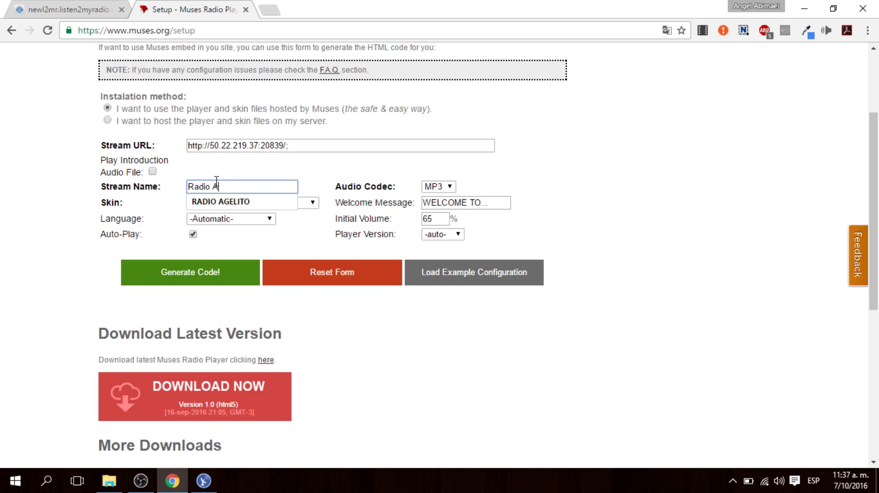
text(ngel)
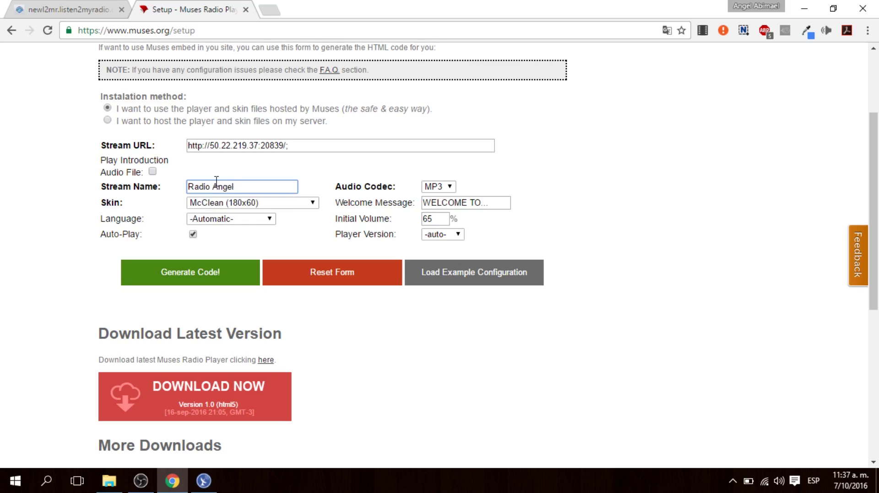
Look at the audio codec choices and compare them with the encoder format listed in RadioCaster
click(449, 187)
click(450, 189)
click(451, 189)
click(449, 188)
click(204, 480)
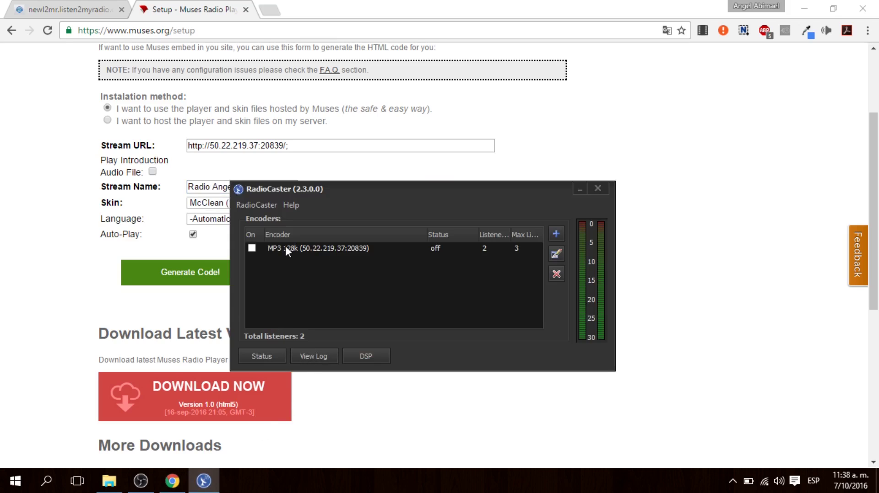
click(379, 177)
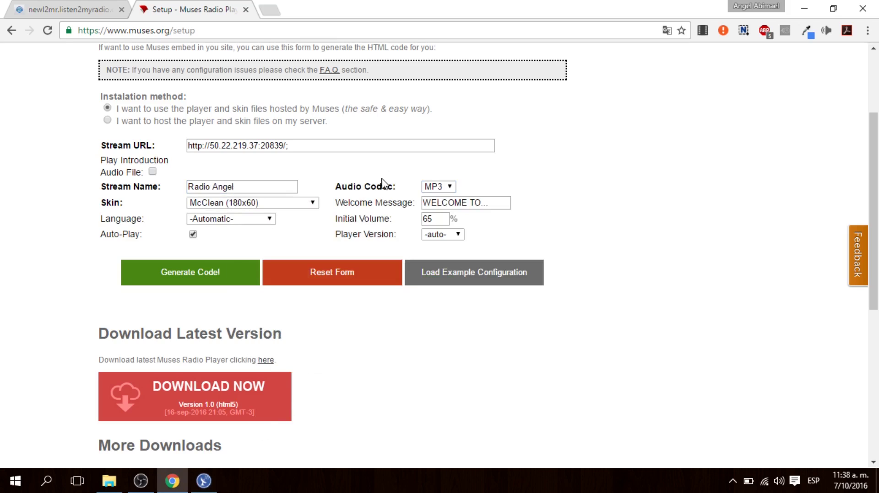
Replace the welcome message with "tu radio amiga"
triple_click(498, 201)
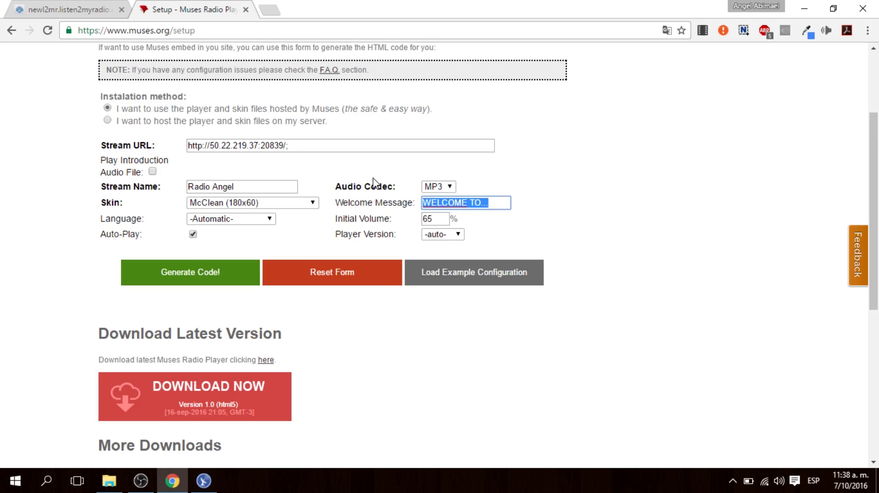
text(tu )
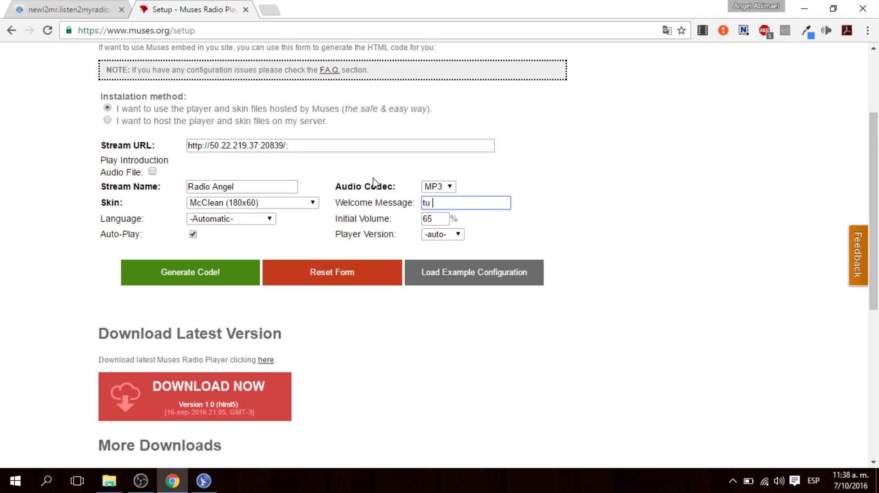
text(radio amiga)
Set the player skin to Faredirfare (269x52) and the language to Spanish
click(250, 203)
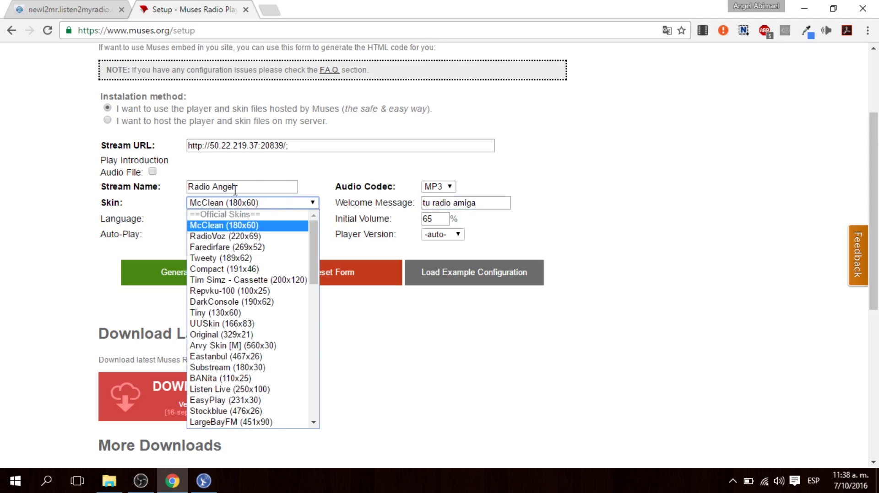
click(235, 247)
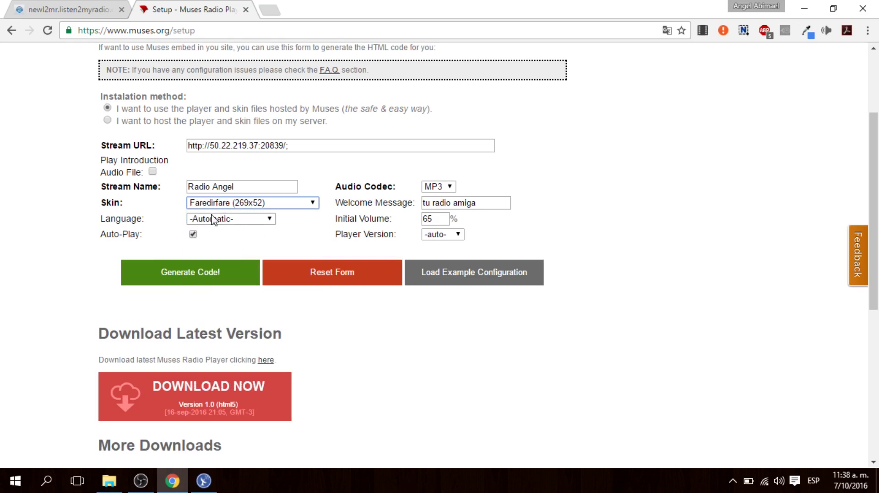
click(227, 219)
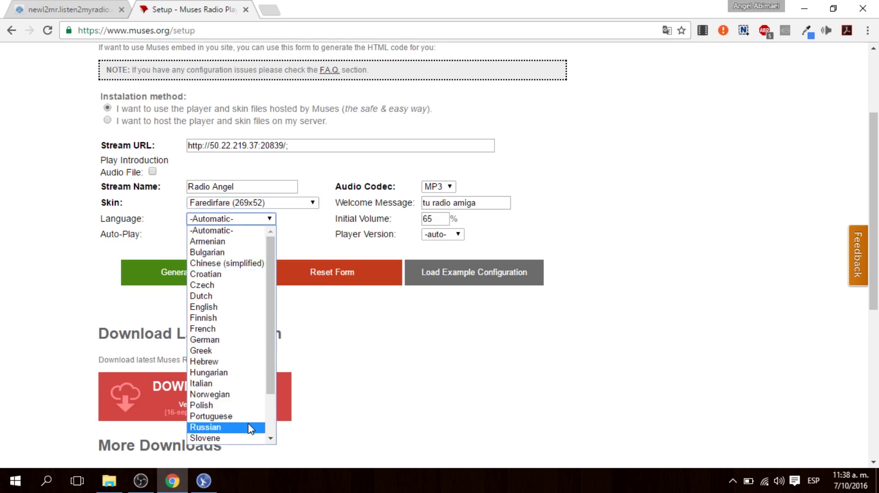
scroll(249, 428, down, 1)
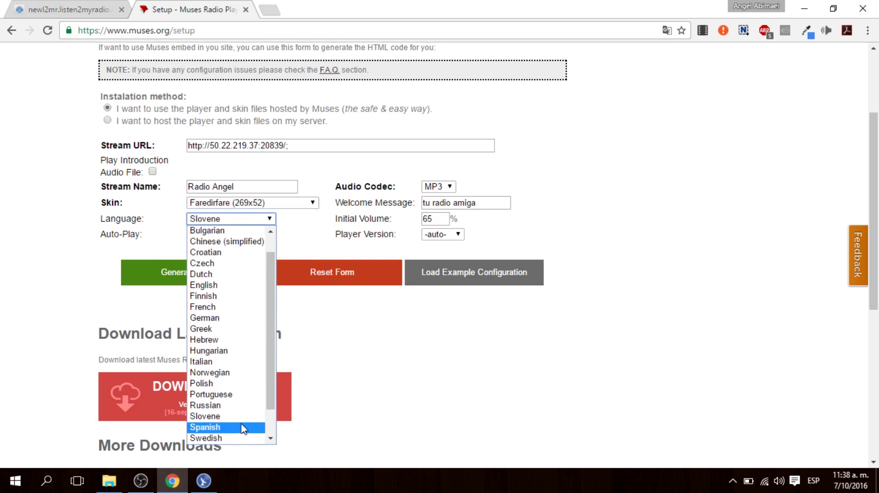
click(245, 427)
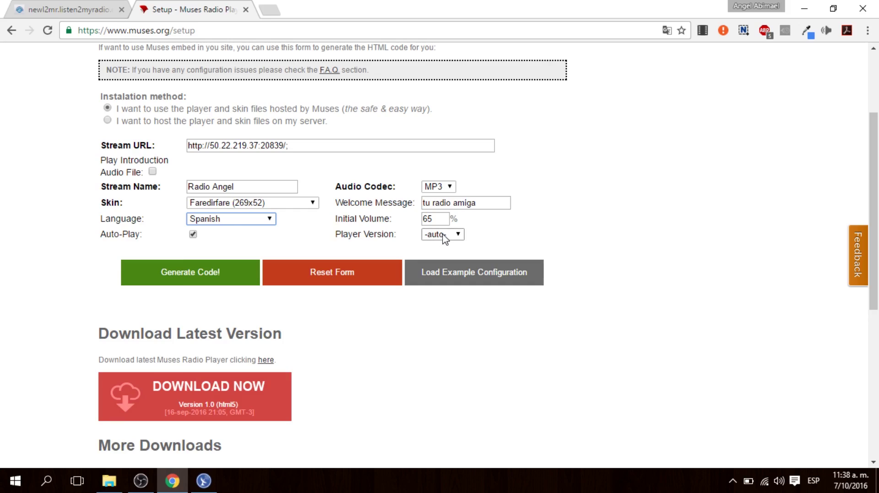
Set the initial volume to 80% and keep the player version on -auto-
double_click(443, 219)
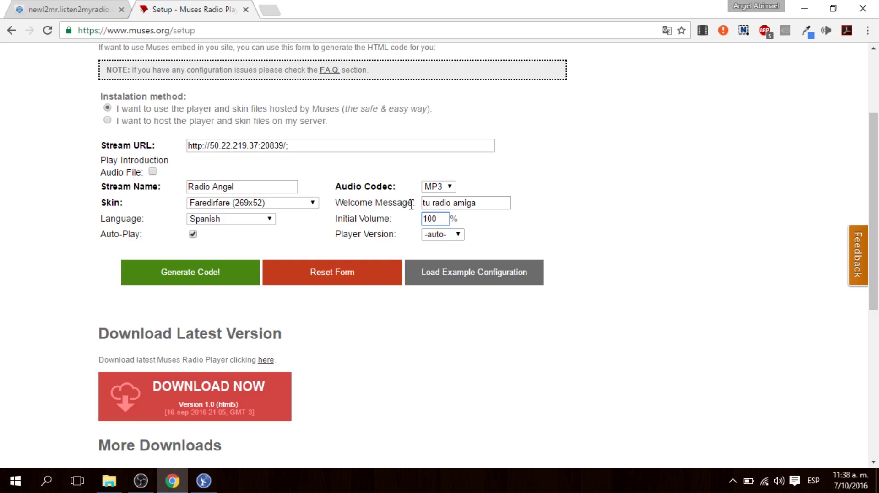
drag(444, 222, 387, 220)
key(BackSpace)
click(451, 235)
click(460, 237)
click(461, 237)
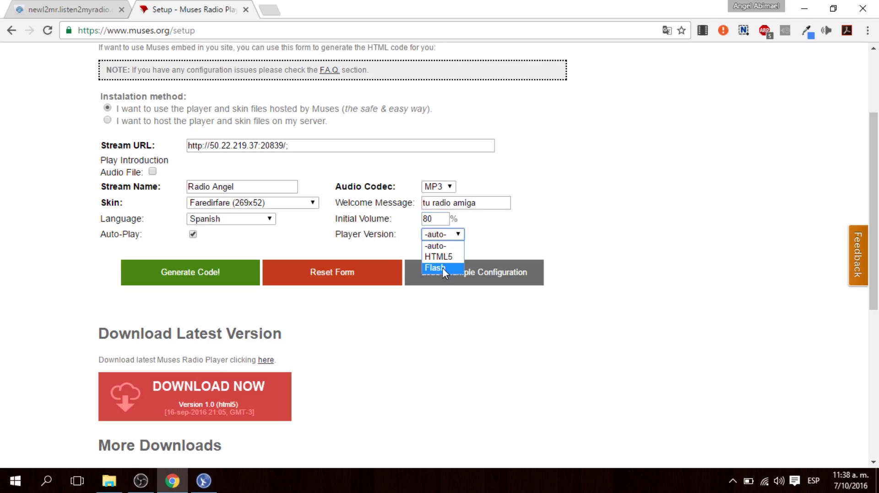
click(456, 247)
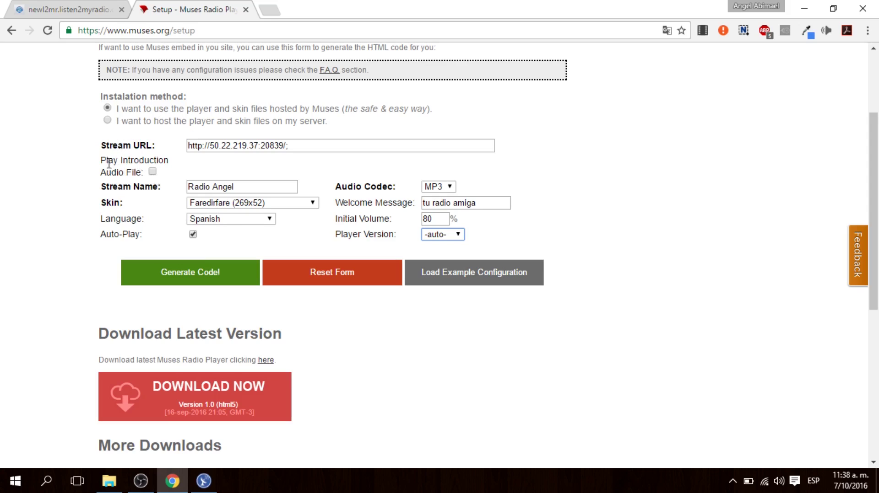
Turn the introduction audio file option on and back off, and generate the player's HTML code
click(153, 172)
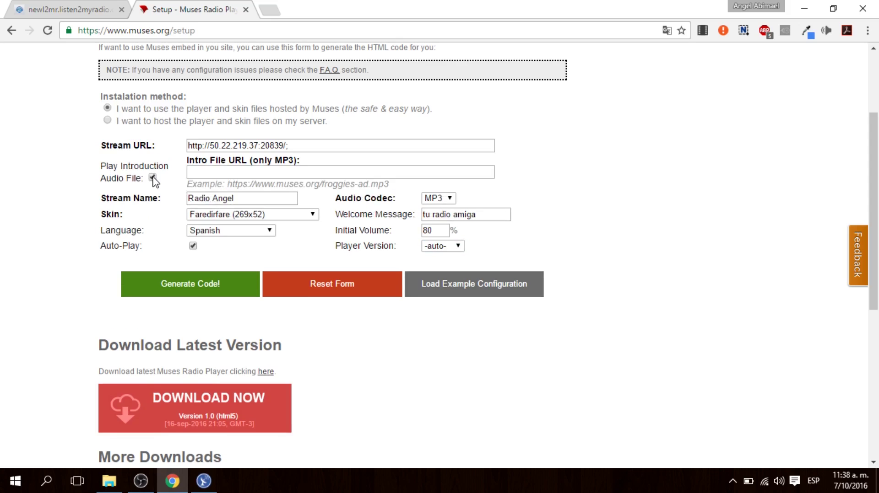
click(153, 178)
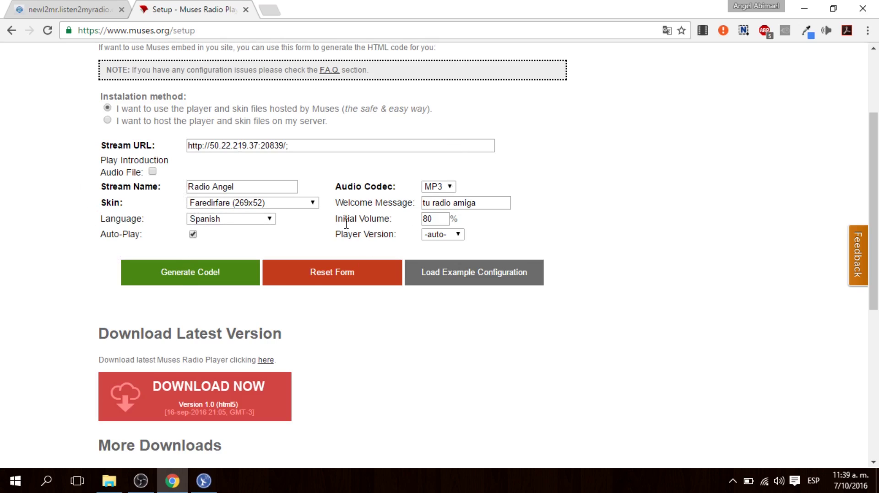
click(185, 280)
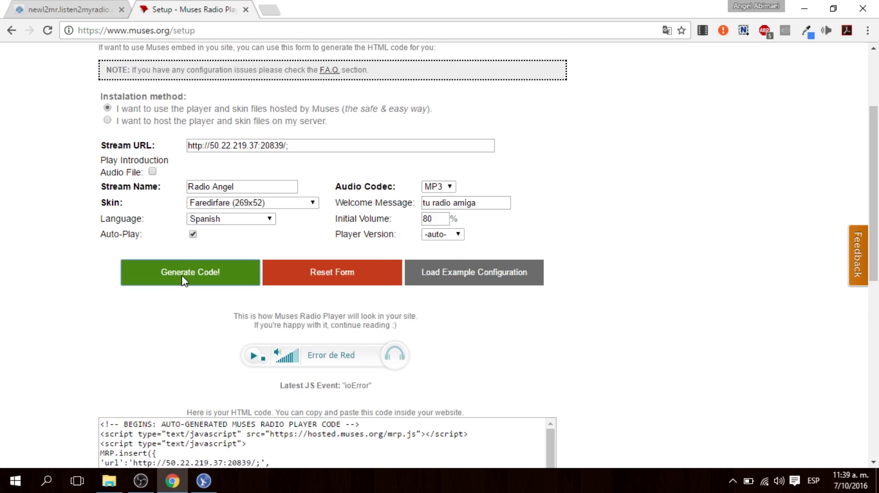
scroll(183, 281, down, 1)
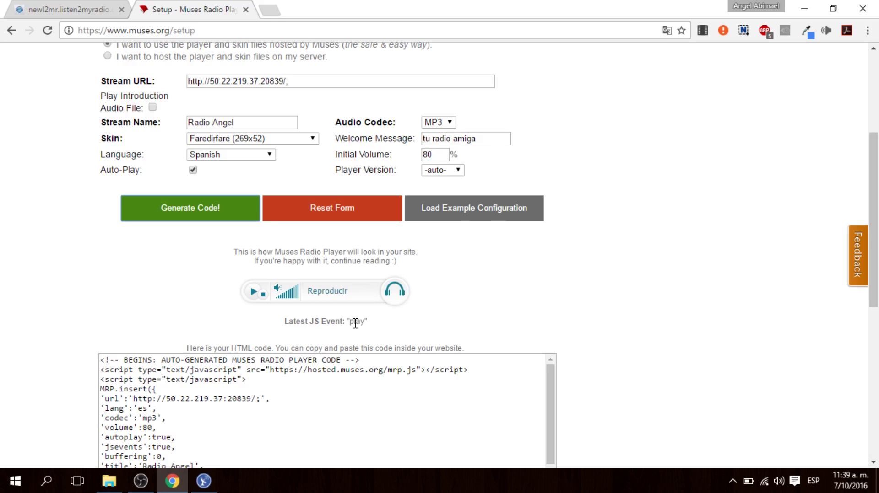
scroll(293, 311, down, 2)
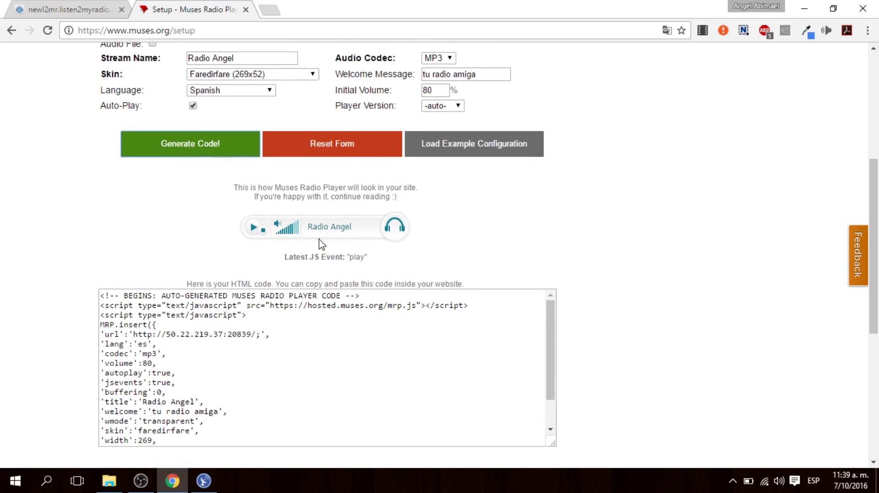
Switch to RadioCaster and turn on the MP3 128k encoder
click(204, 482)
click(252, 248)
double_click(440, 247)
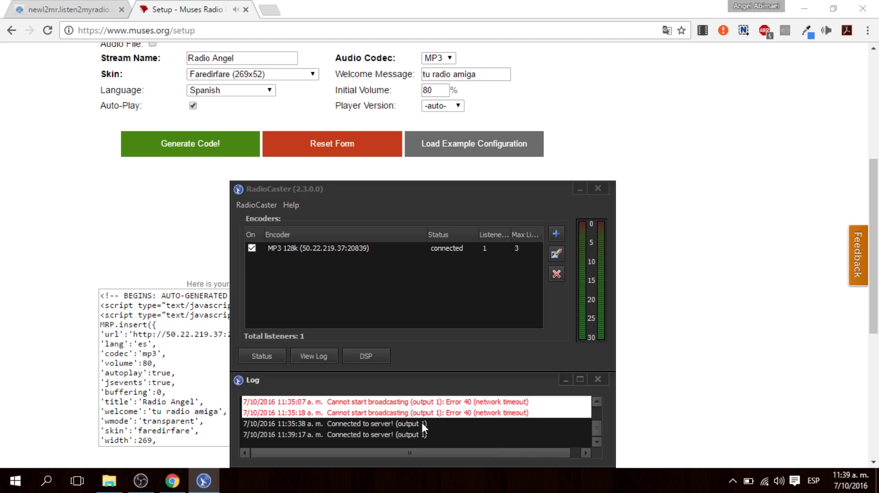
Review RadioCaster's broadcast log, closing it and opening it again
scroll(440, 419, up, 1)
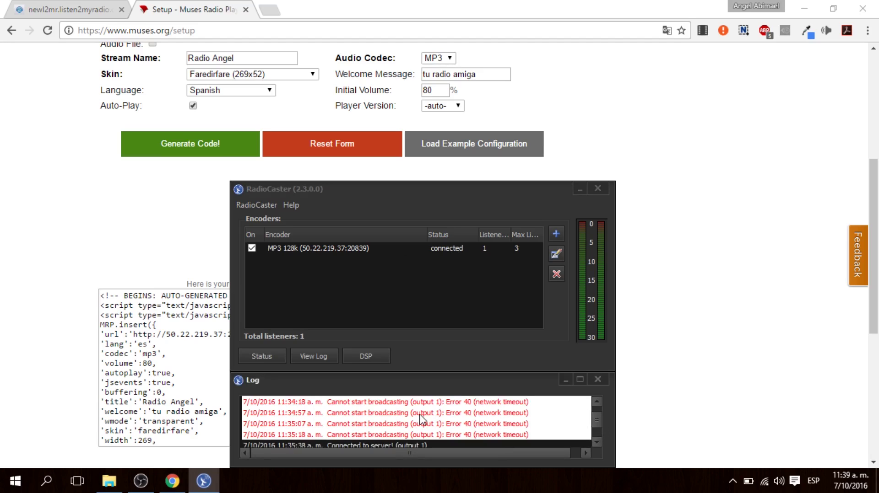
click(306, 357)
click(598, 381)
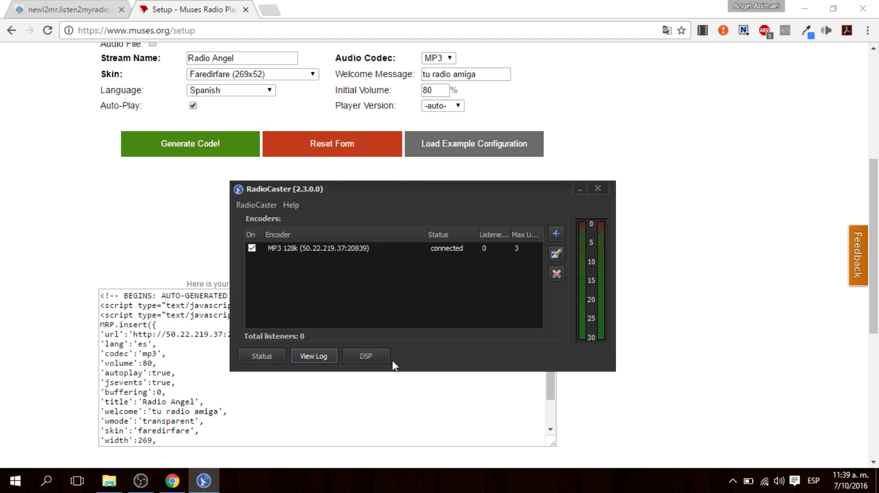
click(317, 356)
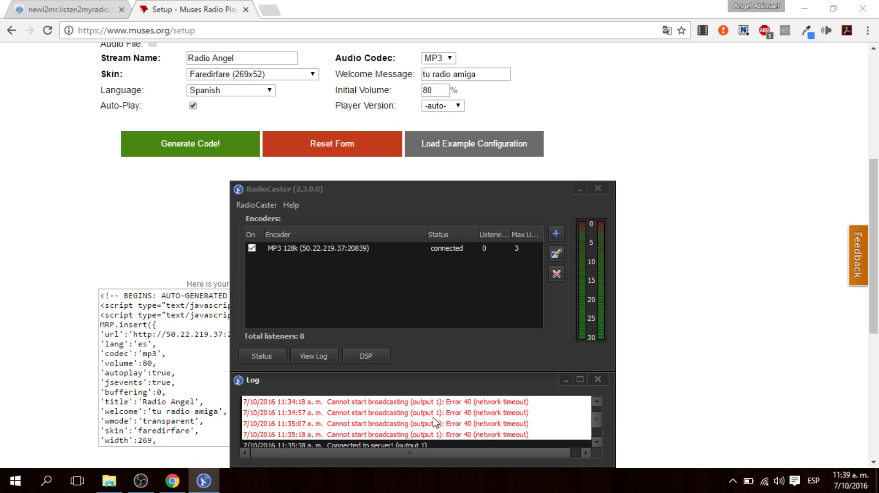
Open the encoder's settings to review the server address, and cancel without changes
double_click(328, 245)
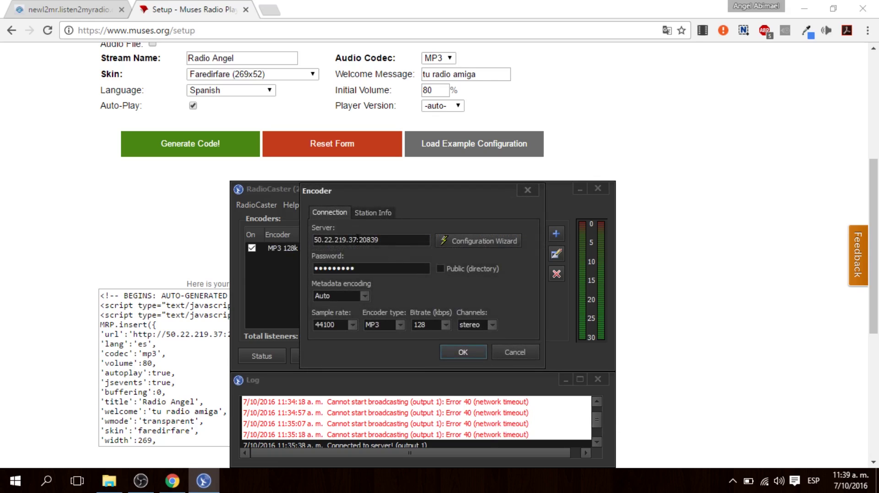
click(360, 240)
click(506, 352)
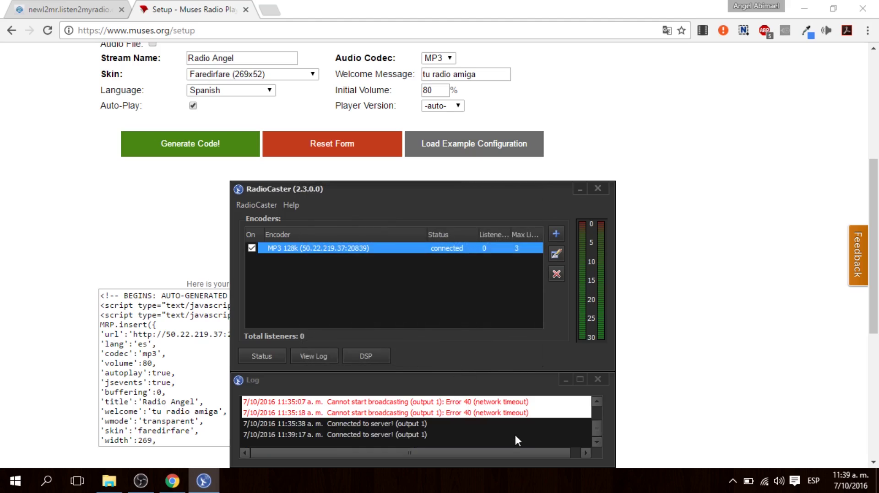
Examine the two most recent connection entries in the log
click(347, 427)
click(353, 435)
click(359, 426)
click(358, 435)
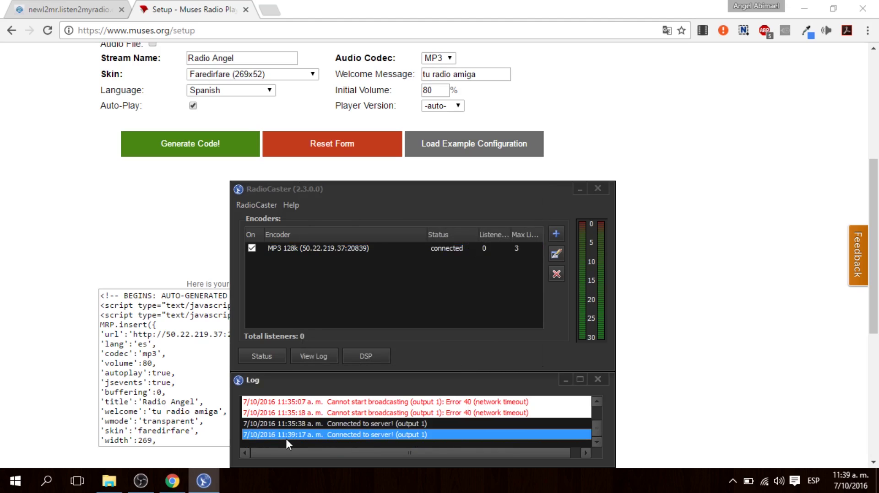
Show the desktop and launch Windows Media Player
click(112, 206)
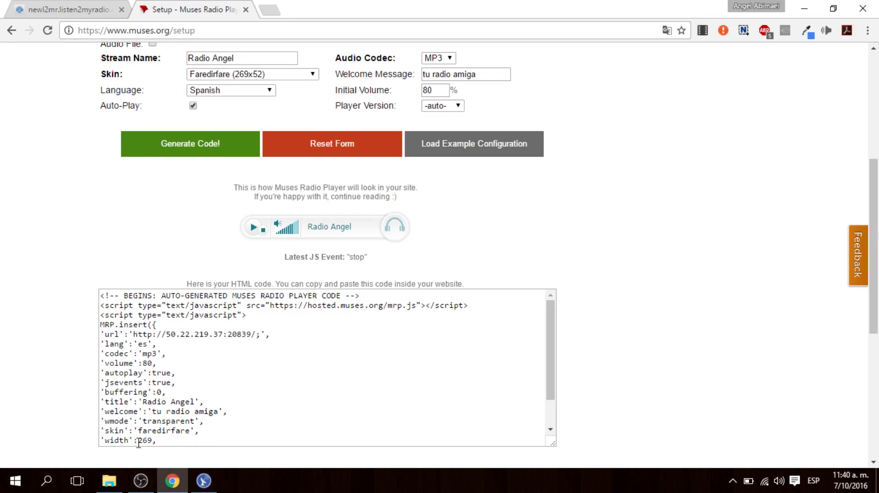
key(super+d)
double_click(27, 149)
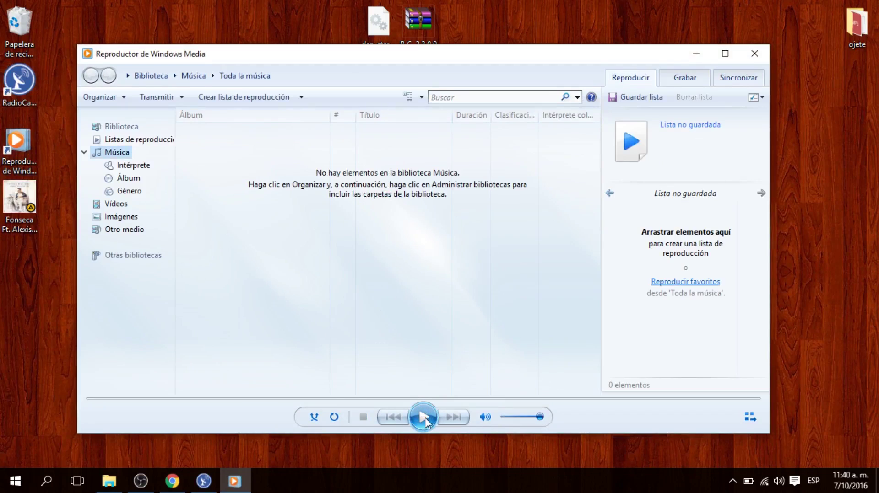
Play the desktop song in Windows Media Player, start the Muses player preview in Chrome to test it, and close Windows Media Player
drag(20, 197, 639, 275)
click(422, 417)
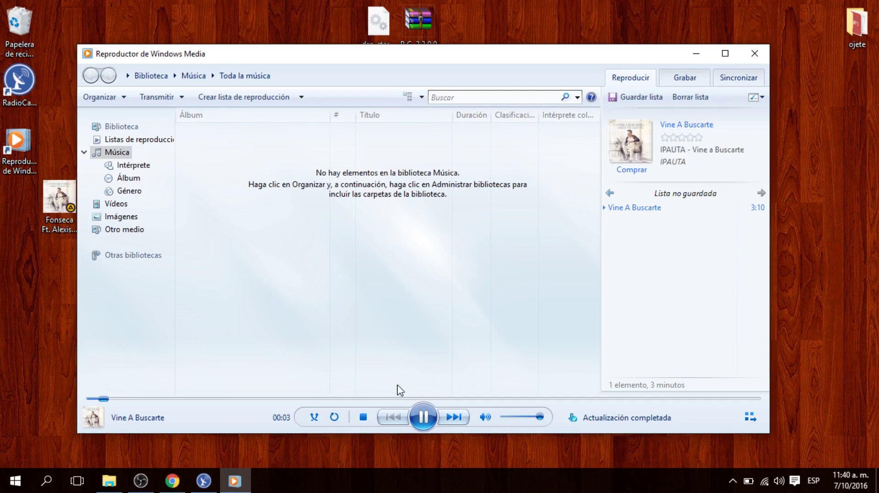
click(172, 488)
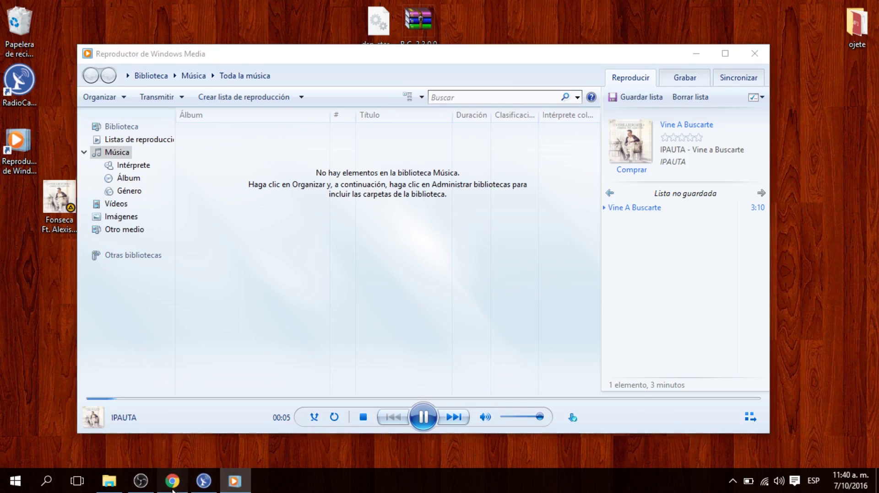
click(257, 228)
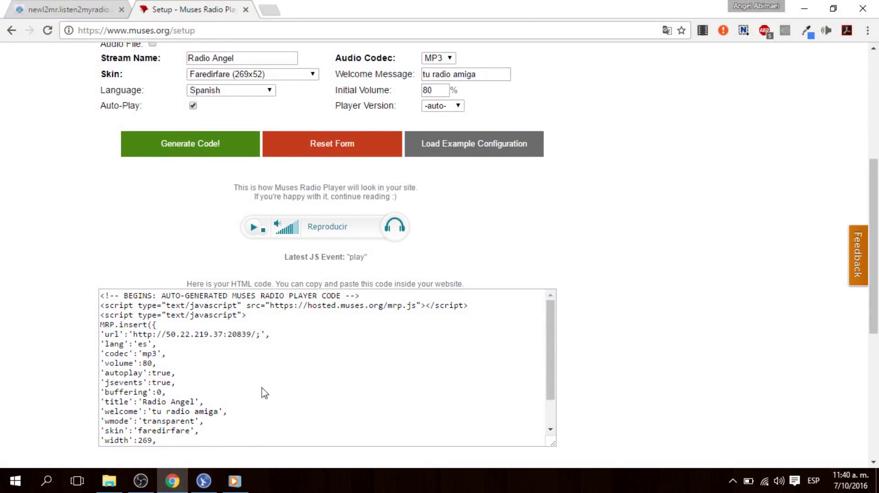
click(234, 481)
click(753, 53)
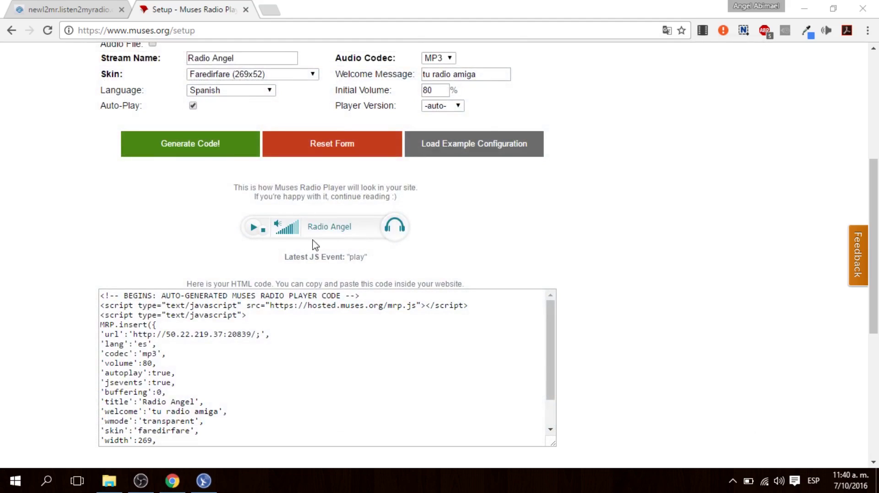
Restart the Muses player preview, regenerating its code, and lower the preview's volume to 5%
click(254, 228)
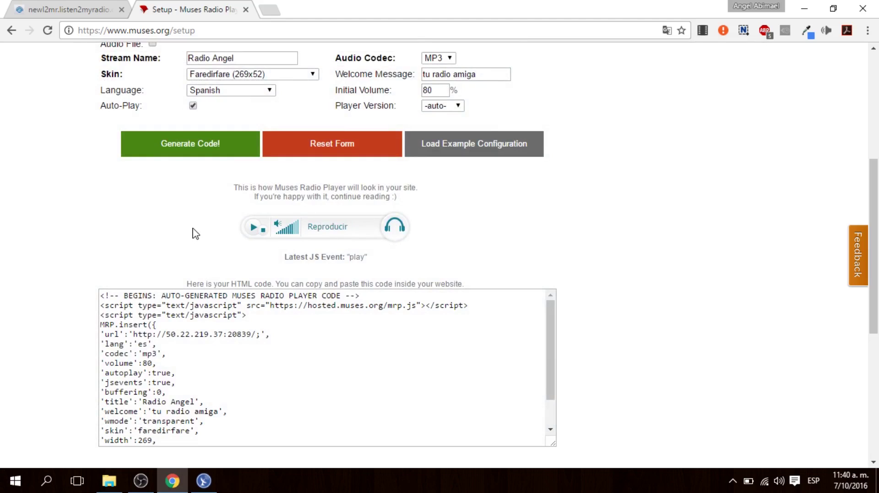
click(205, 144)
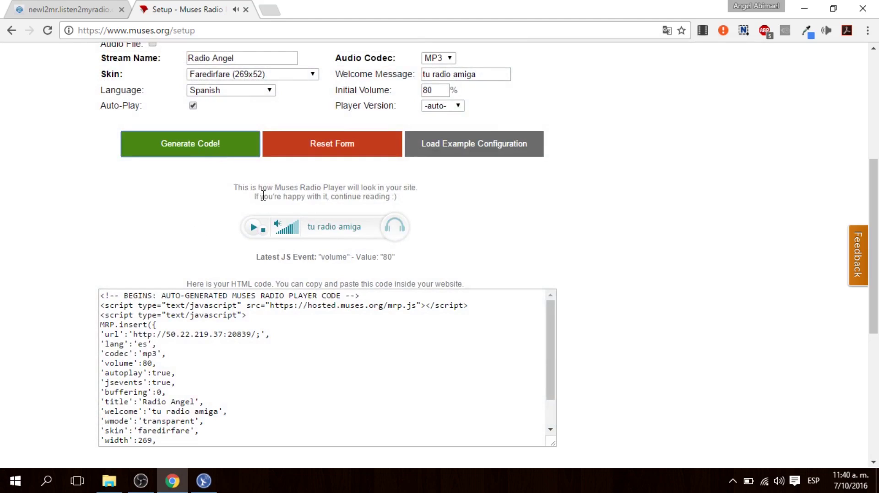
drag(298, 239, 247, 240)
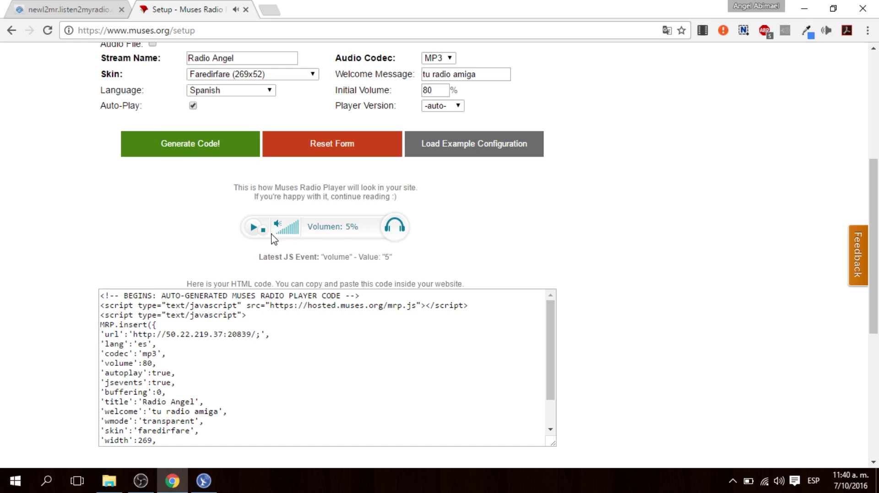
Stop the preview and generate the player code with the UUSkin (166x83) skin
scroll(229, 257, up, 2)
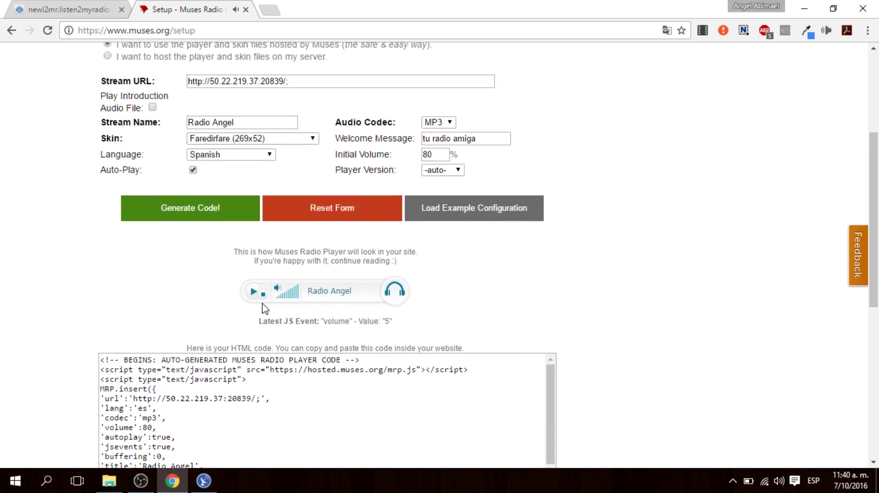
click(263, 294)
click(294, 139)
click(238, 260)
click(235, 216)
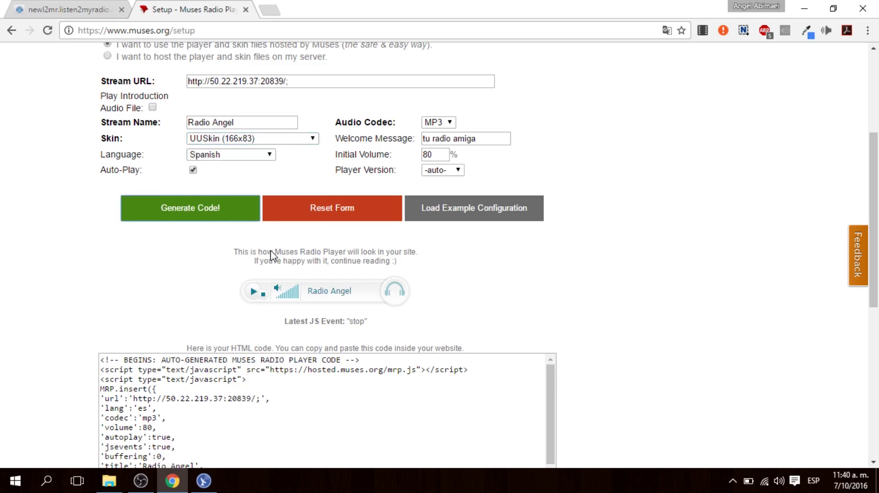
Change the player skin to OldRadio (205x132) and generate its code and preview
click(270, 139)
scroll(285, 229, down, 5)
click(257, 287)
click(183, 215)
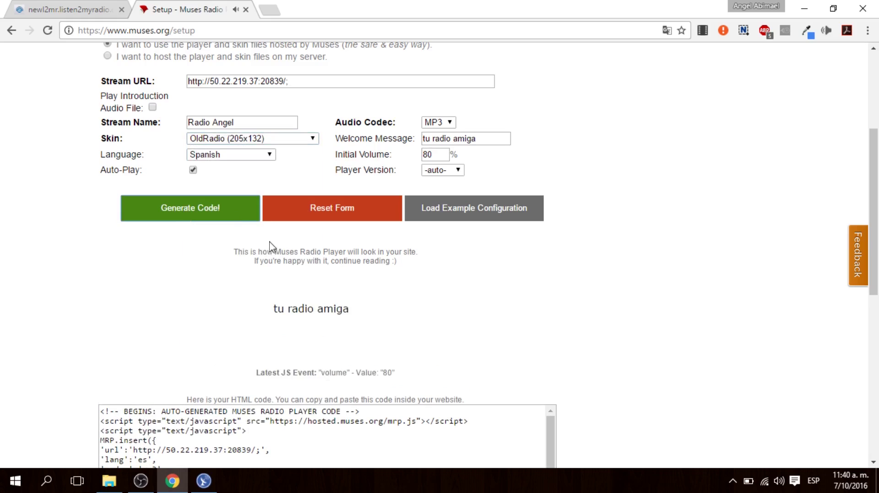
Try the Bones (341x125) skin for the player and generate the code again
click(293, 138)
scroll(257, 257, down, 5)
click(231, 276)
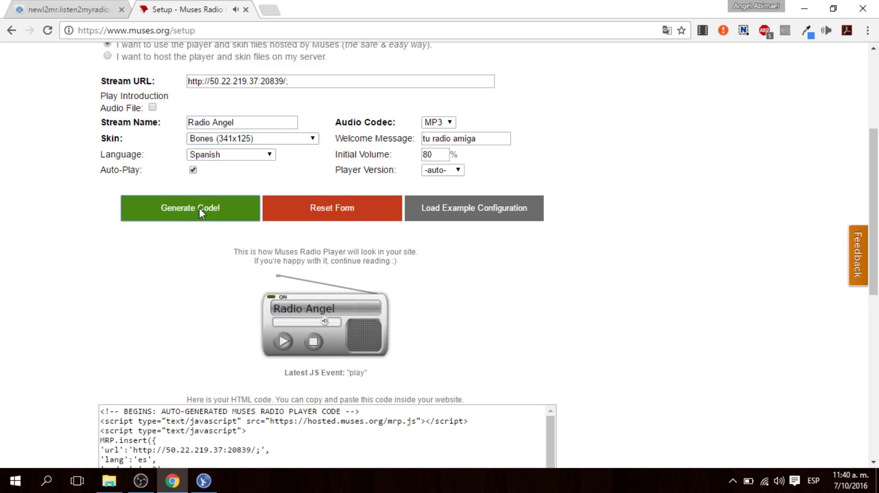
click(199, 208)
Switch the player skin to Longtail (498x61) and regenerate the player
click(293, 144)
scroll(275, 274, down, 5)
click(252, 312)
click(229, 199)
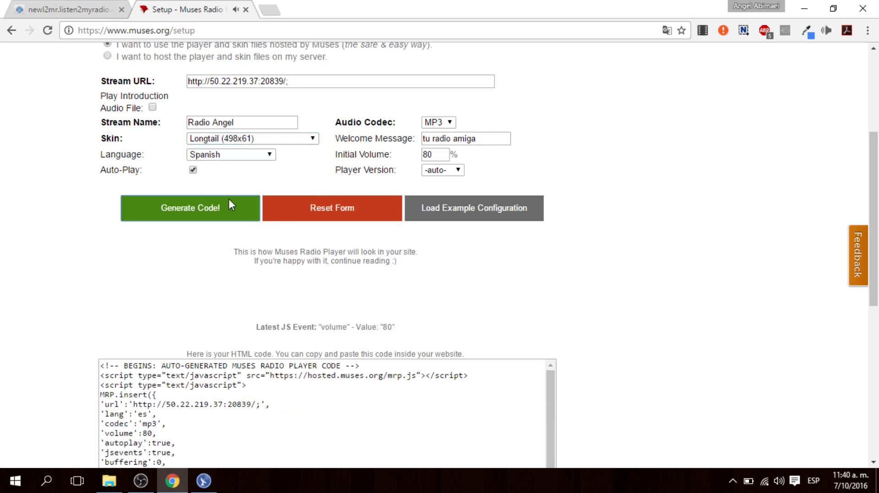
Preview the player with the Radioport (700x150) skin by generating its code
click(304, 138)
scroll(263, 264, down, 2)
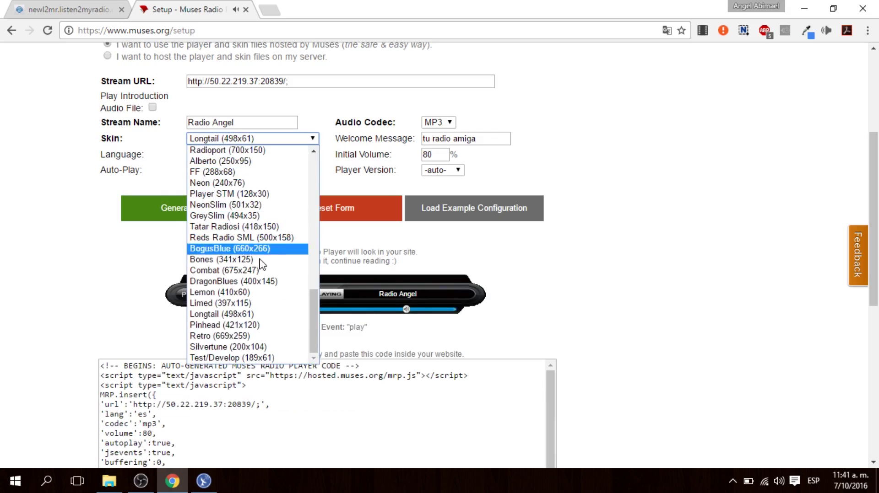
scroll(256, 302, up, 3)
click(251, 279)
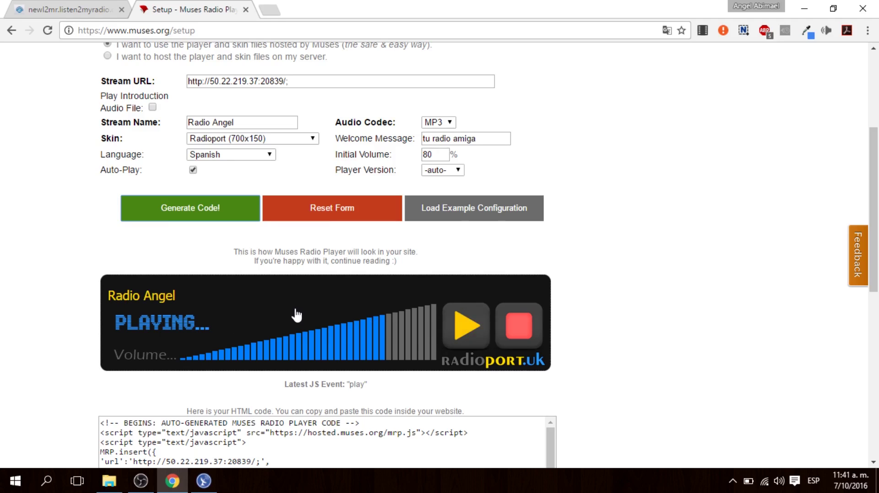
Set the player skin back to Faredirfare (269x52) and generate the final code
click(249, 138)
scroll(261, 188, up, 5)
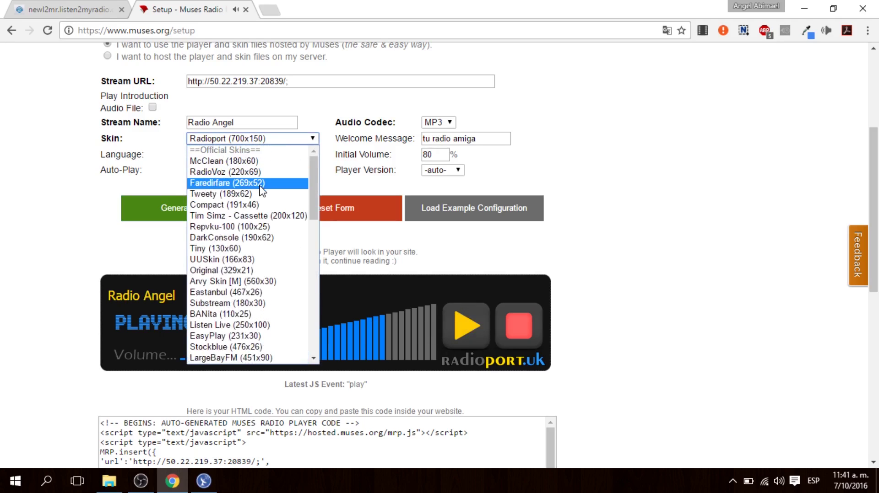
click(246, 183)
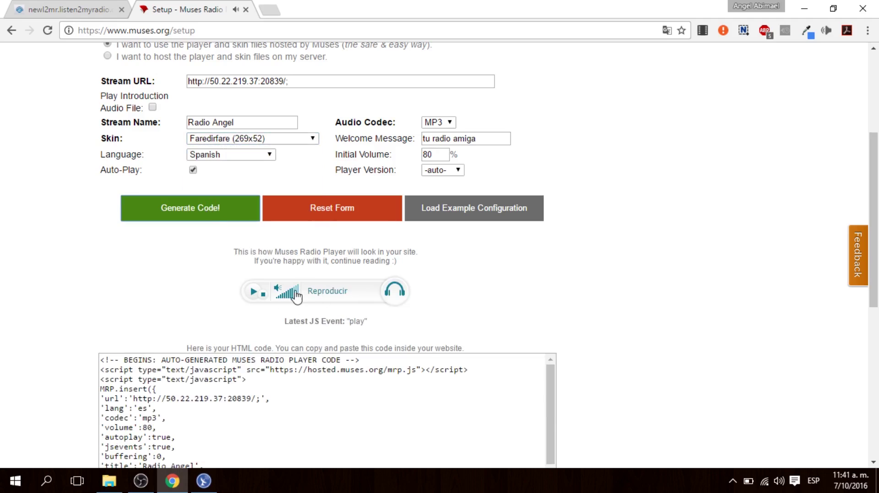
Stop the player preview and copy the entire generated HTML code
scroll(299, 318, down, 3)
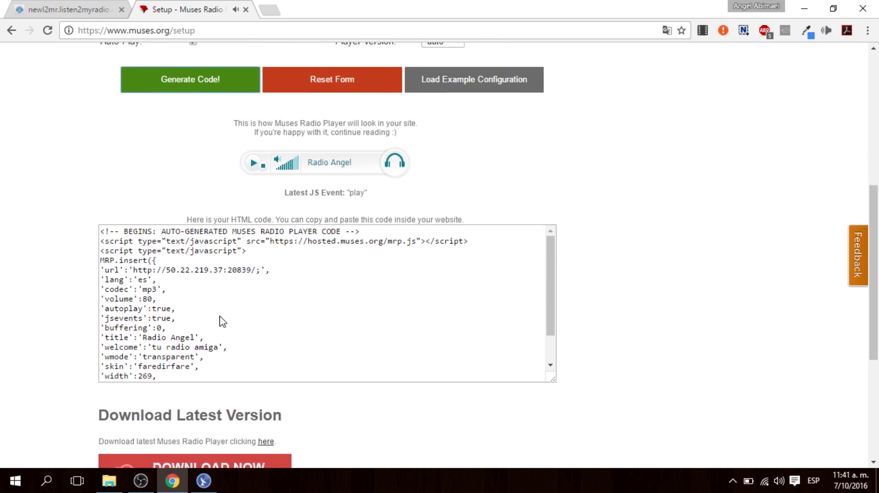
click(223, 319)
click(262, 167)
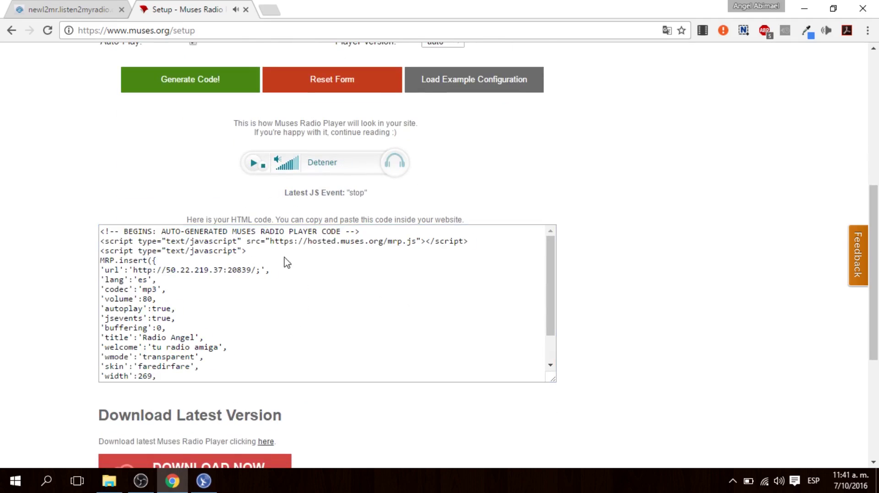
click(261, 326)
right_click(139, 281)
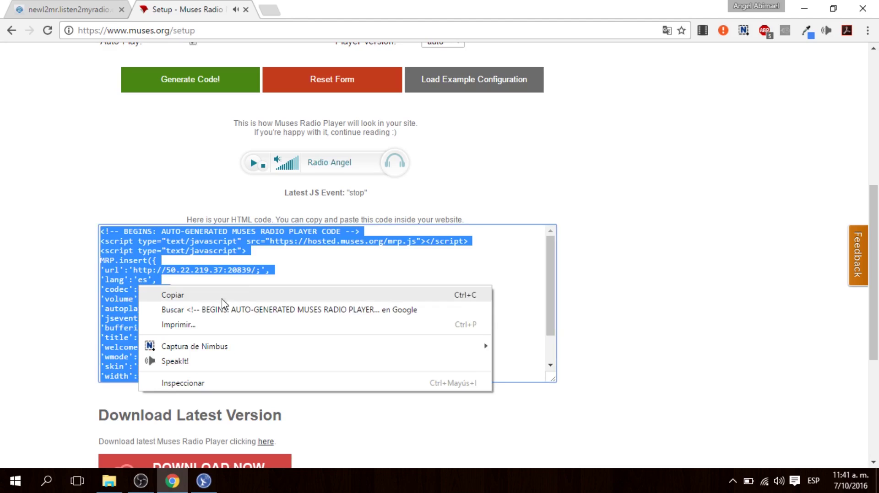
click(195, 297)
Open Blogger from the Google apps in a new browser tab
click(84, 6)
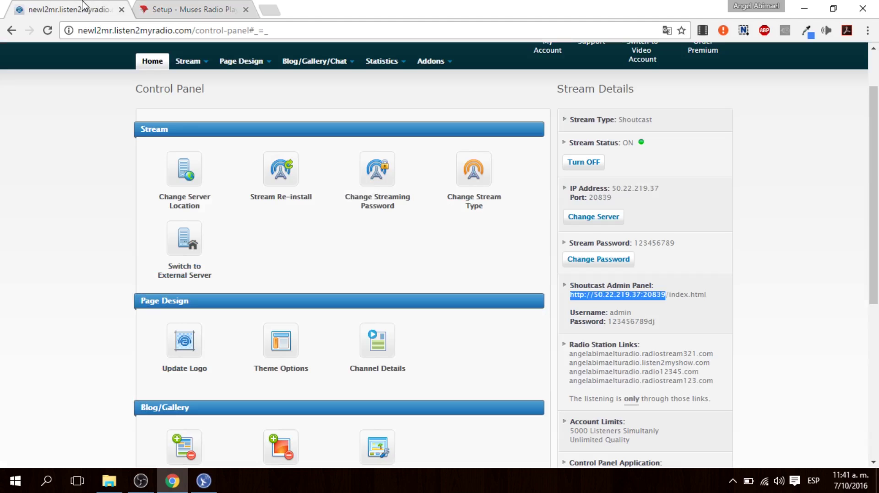
click(272, 10)
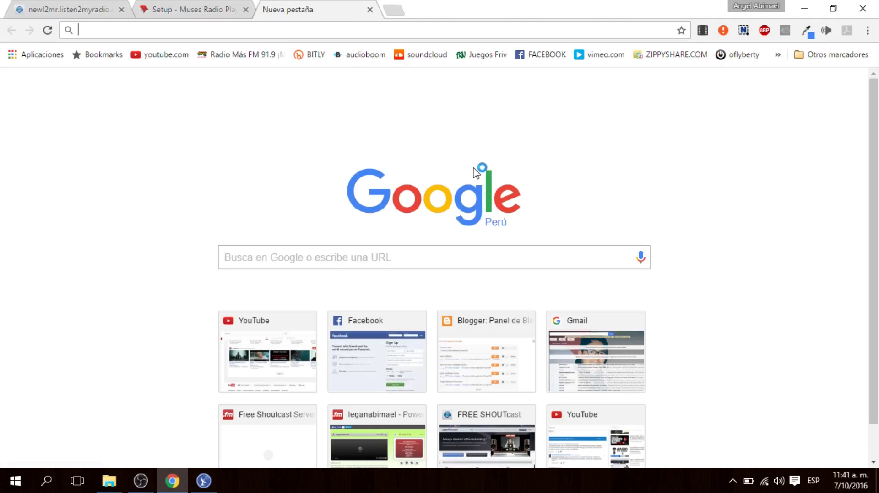
click(790, 88)
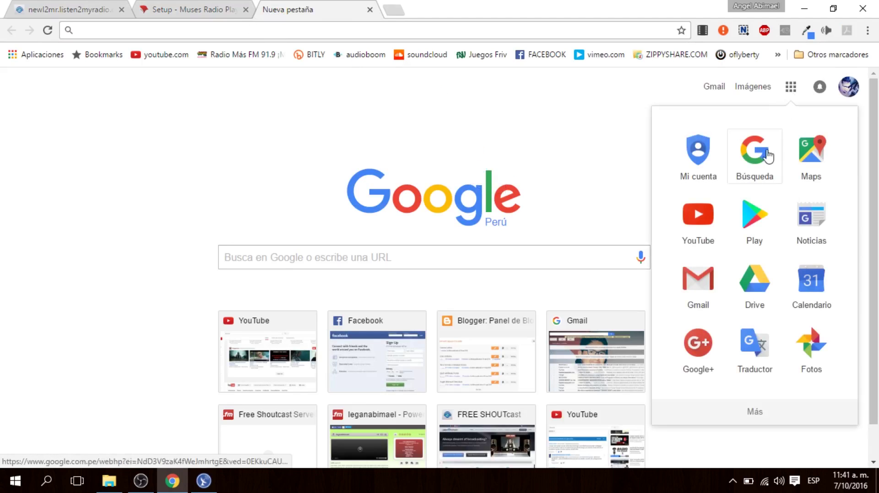
scroll(744, 361, down, 3)
click(818, 333)
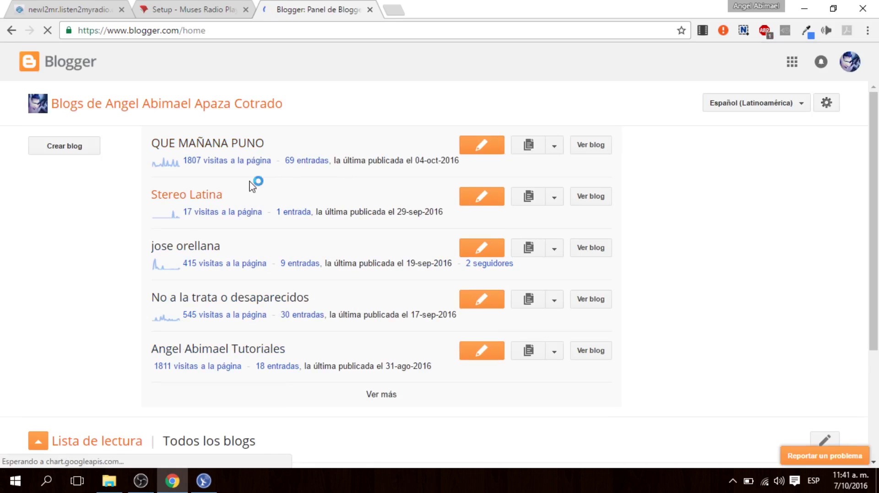
Expand the full list of blogs and open the layout (Diseño) page of the last blog
click(381, 396)
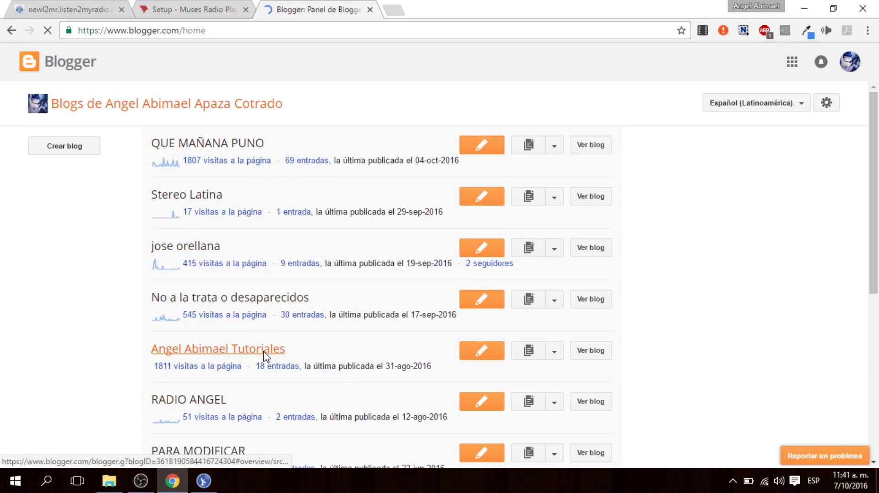
scroll(206, 341, down, 4)
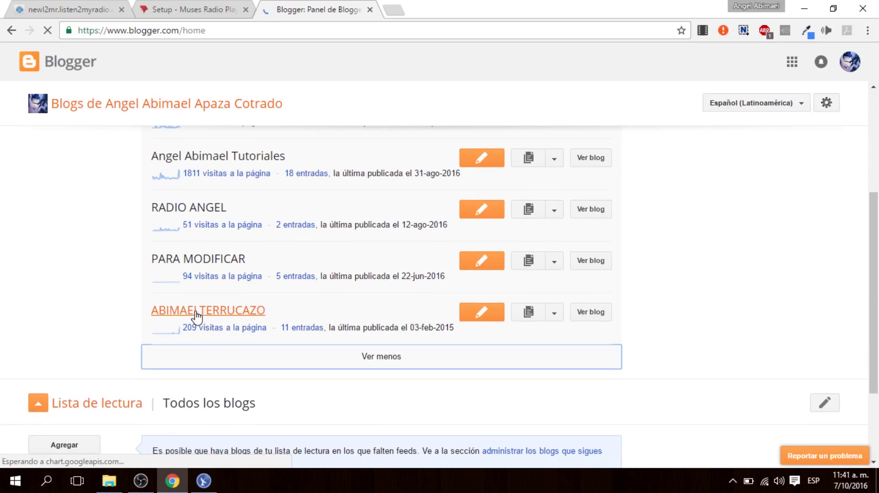
click(219, 313)
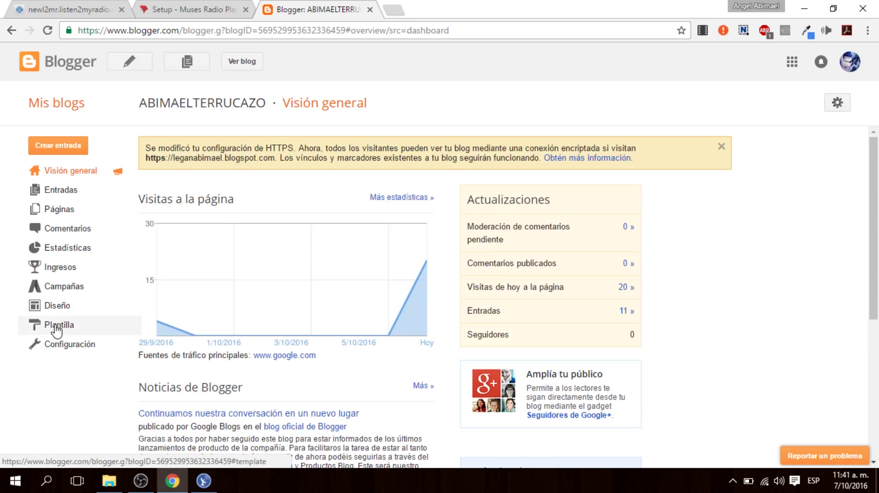
click(59, 310)
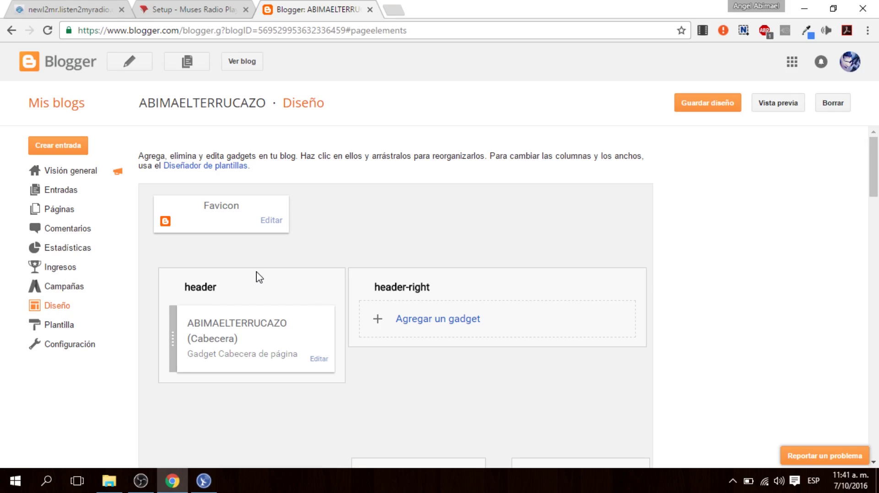
Paste the copied Muses player code into the content of the RADIO AGELITO HTML/JavaScript gadget in the main section and save it
scroll(257, 280, down, 10)
scroll(259, 284, up, 3)
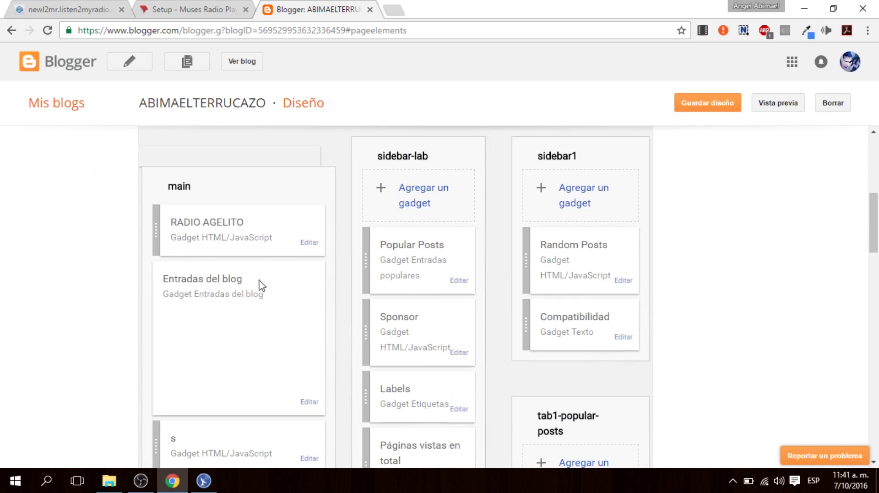
click(309, 244)
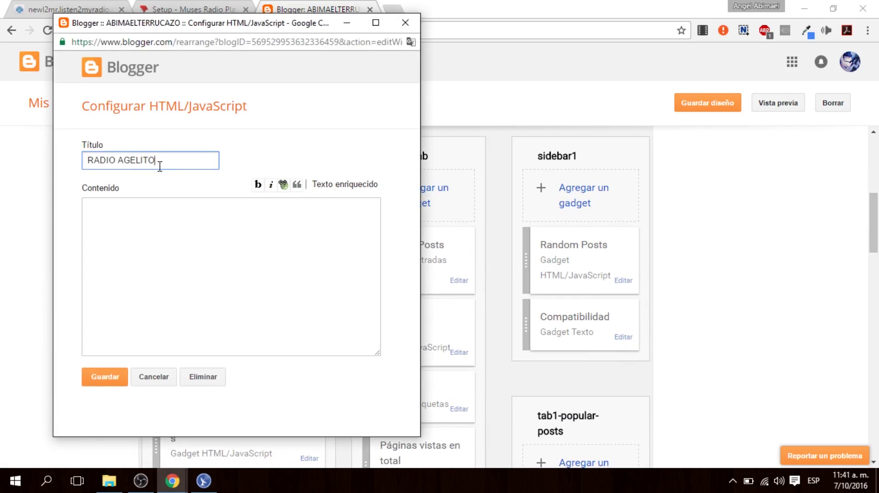
click(243, 213)
drag(163, 162, 123, 163)
click(145, 233)
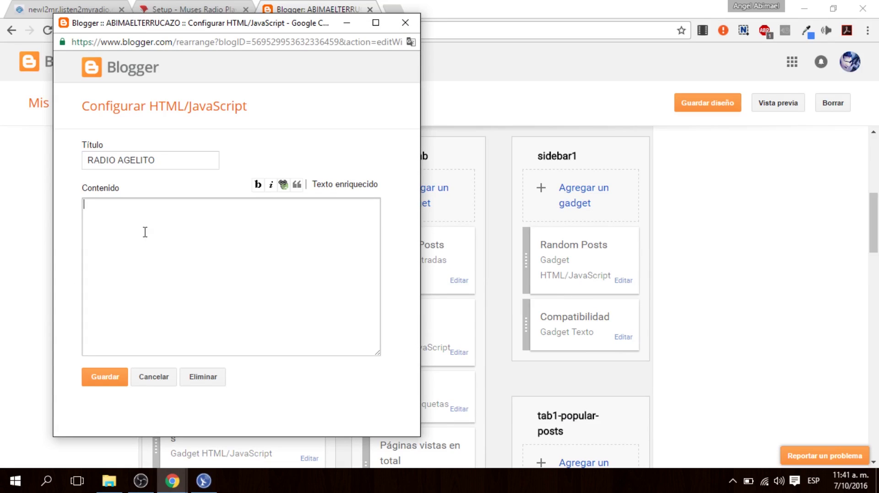
right_click(139, 224)
click(208, 298)
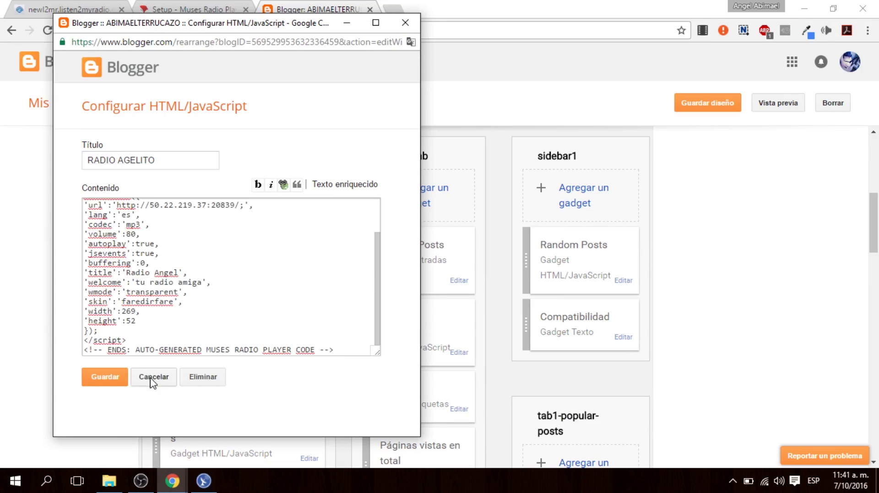
click(116, 371)
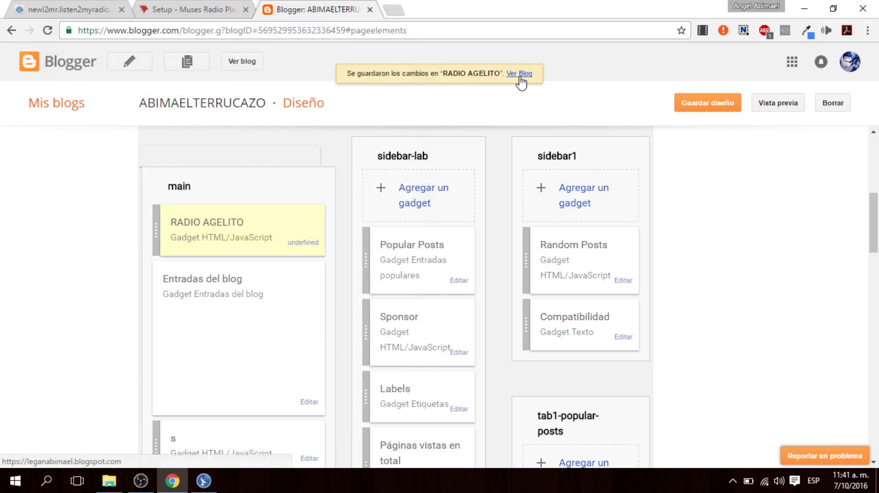
View the published blog to check the embedded radio player, and check the encoder's status and listeners in RadioCaster
click(520, 73)
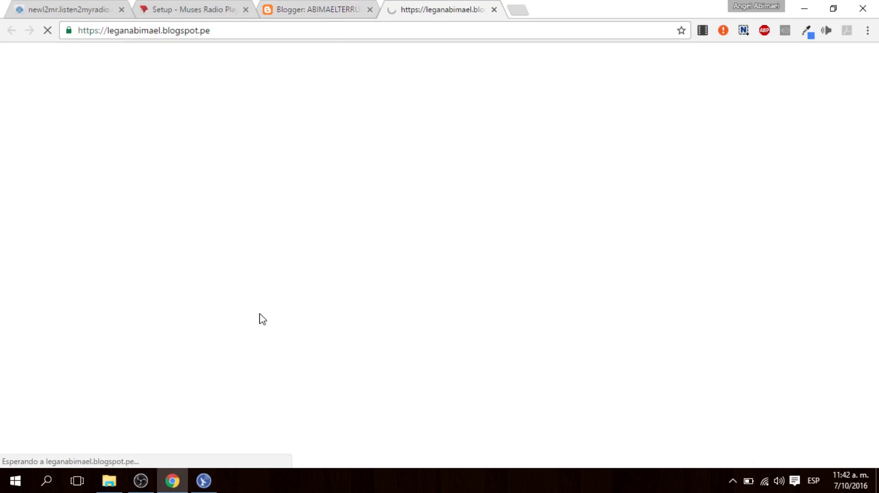
scroll(247, 298, down, 4)
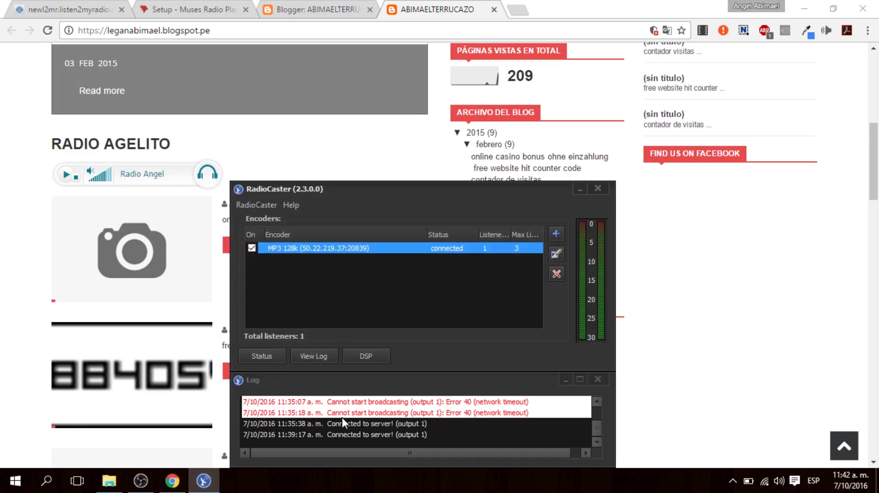
click(207, 481)
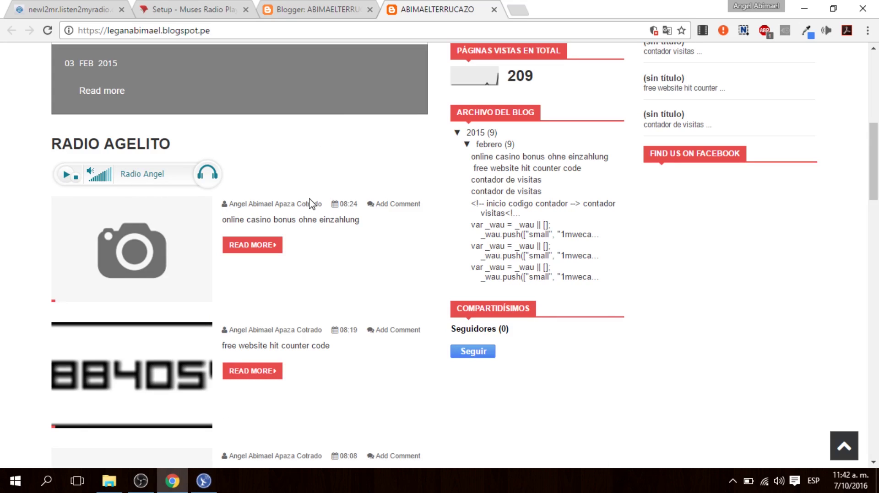
Open the desktop song in AIMP and reload the published blog to test the embedded player with it
key(super+d)
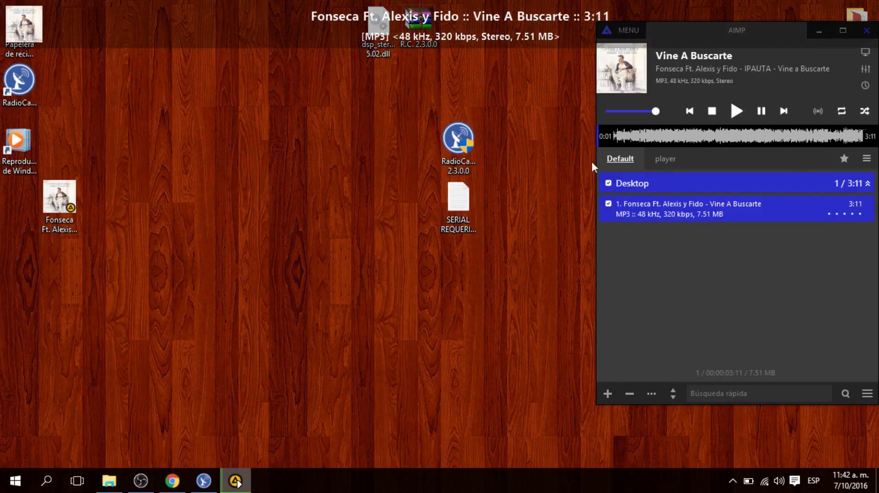
click(172, 481)
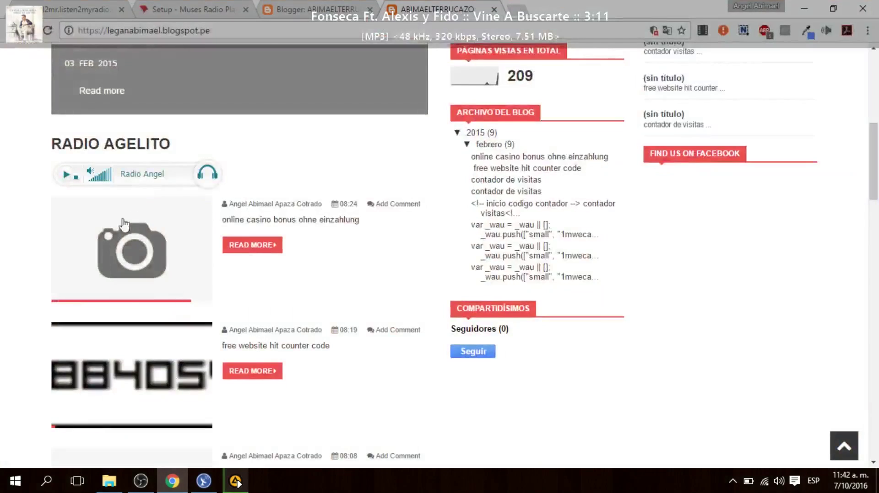
scroll(69, 198, up, 3)
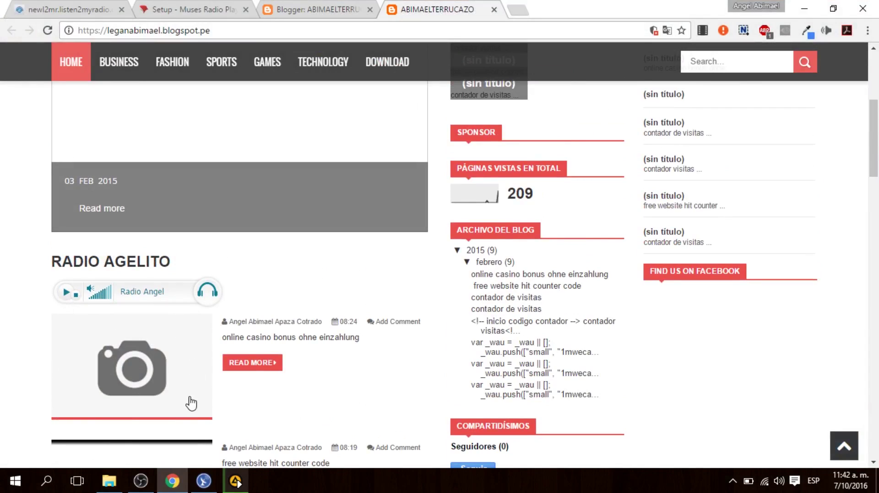
click(257, 29)
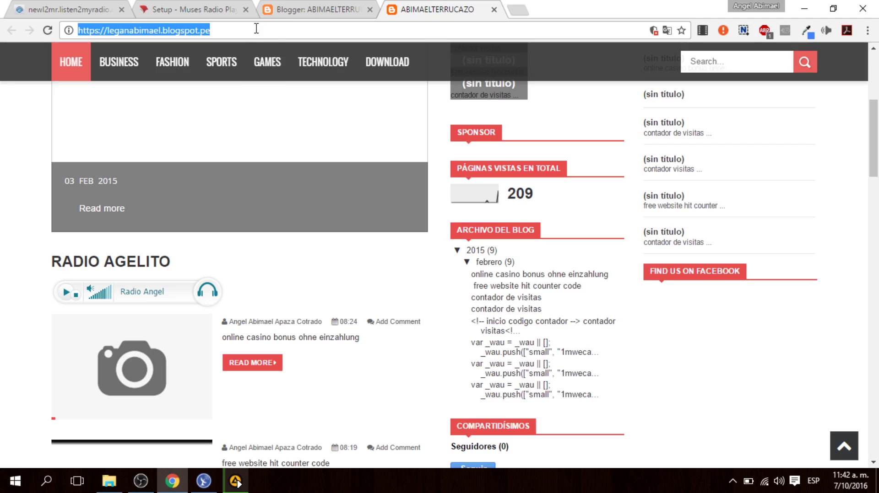
key(Return)
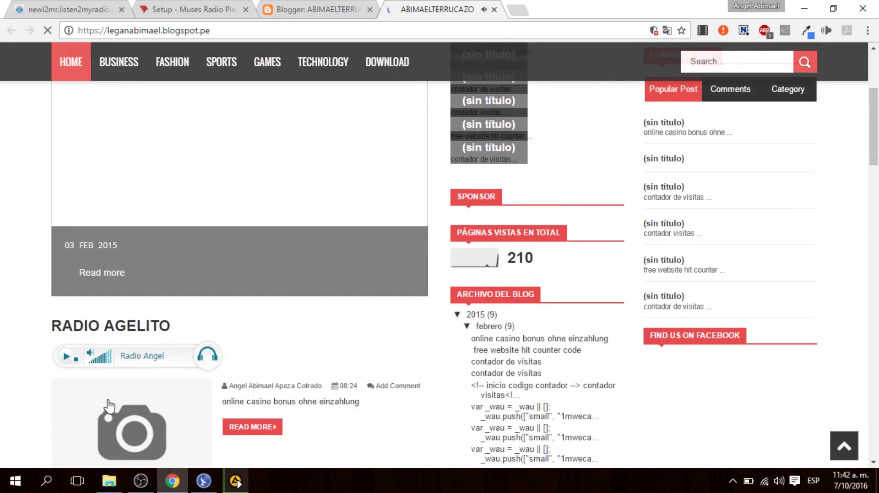
Stop the song's playback in AIMP and go back to the blog in the browser
click(236, 481)
click(712, 111)
click(359, 194)
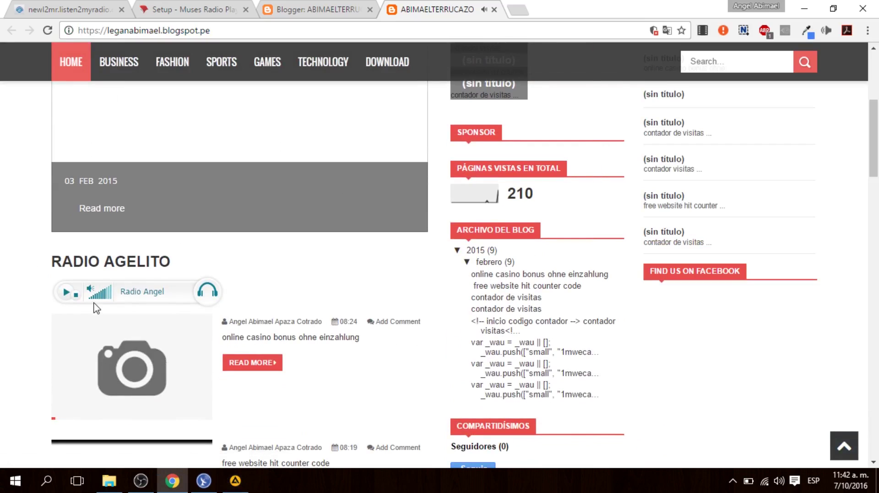
Adjust the volume of the blog's embedded Radio Angel player and stop its playback
mouse_move(104, 296)
mouse_move(111, 296)
mouse_down()
mouse_move(95, 292)
mouse_move(116, 293)
mouse_up()
click(76, 295)
Review the skin choices, player preview and generated HTML code on the Muses setup page, and minimize the browser
key(ctrl+shift+Tab)
key(ctrl+shift+Tab)
scroll(256, 335, down, 1)
scroll(232, 255, up, 8)
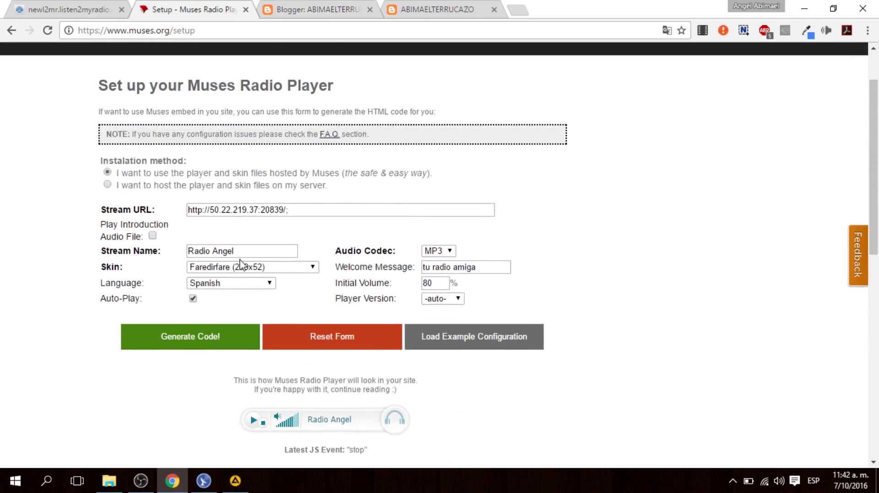
click(239, 266)
click(638, 225)
scroll(296, 303, down, 4)
scroll(296, 304, down, 1)
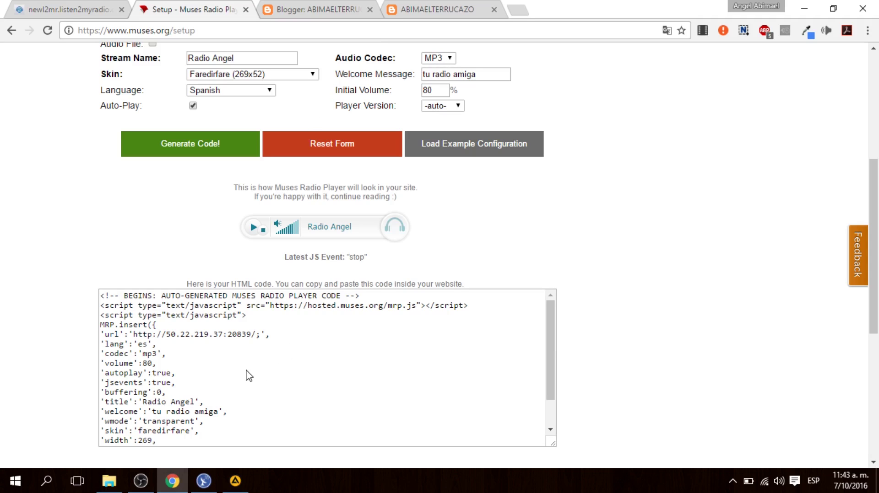
click(804, 9)
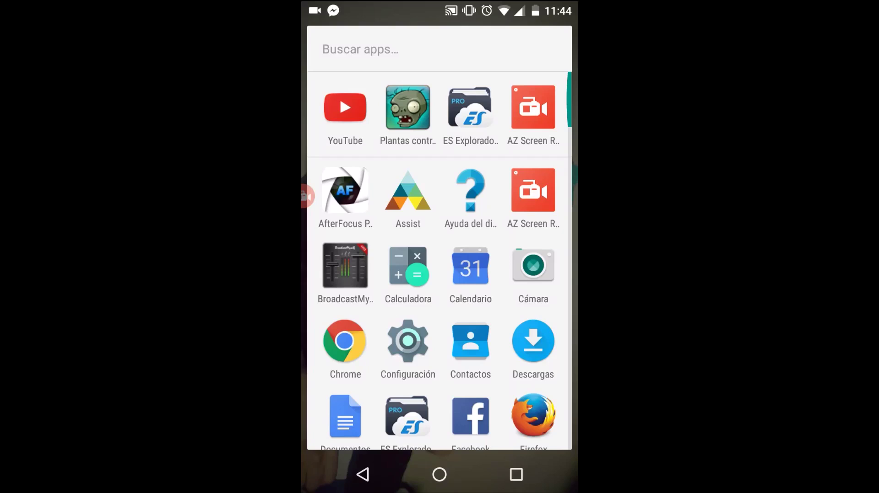
Open Chrome on the Android phone and load the blog's address without the ?m=1 suffix
scroll(440, 261, down, 4)
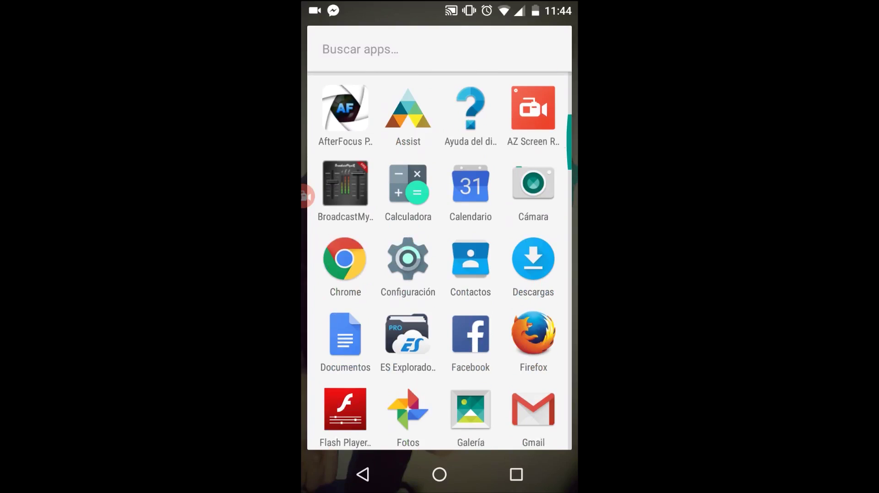
scroll(439, 261, up, 1)
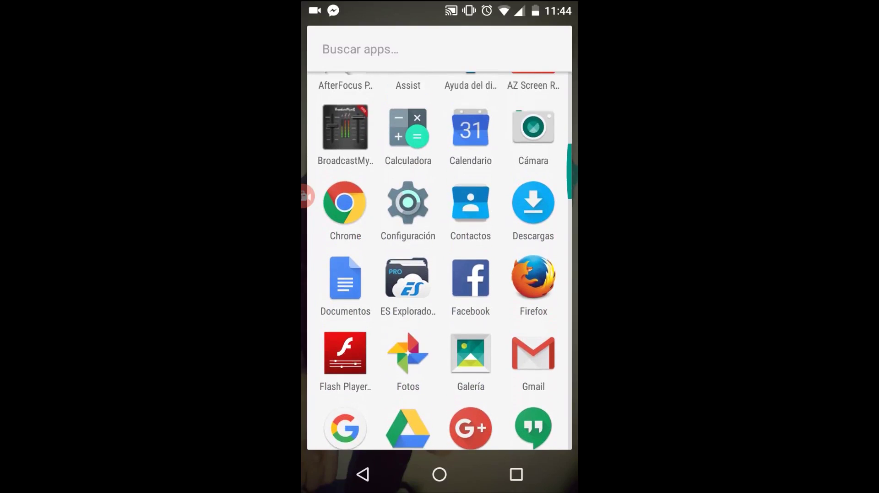
click(344, 203)
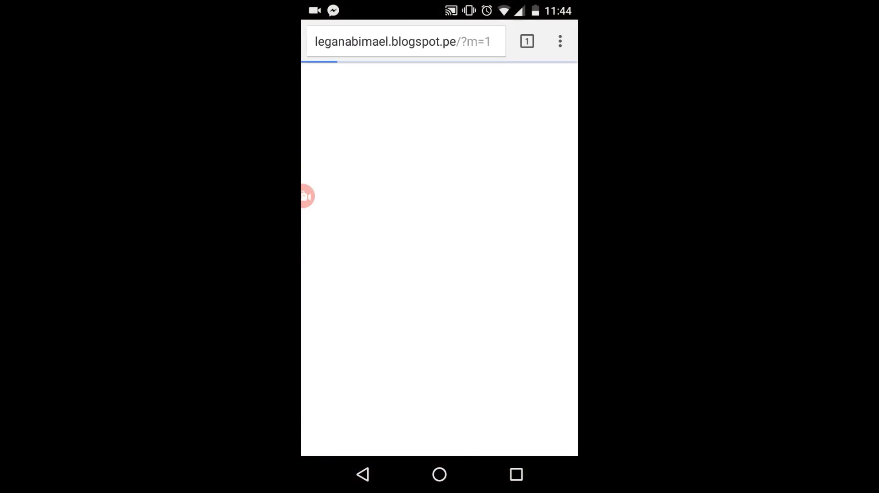
click(403, 41)
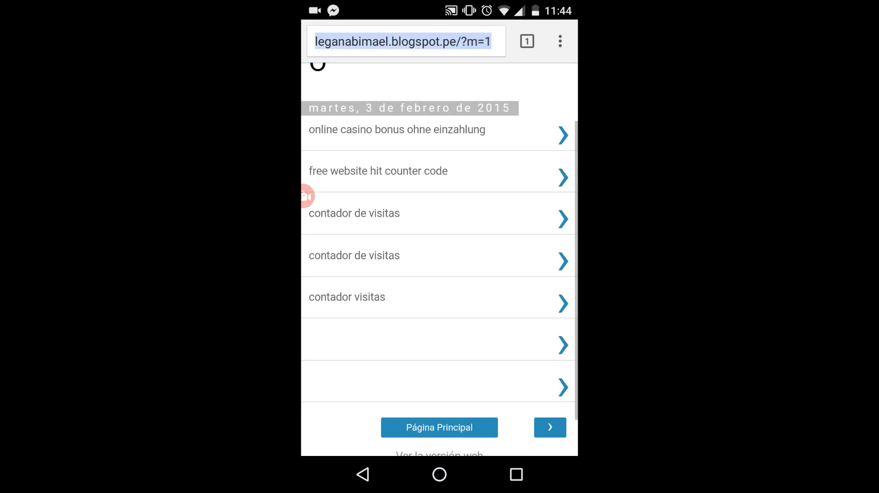
click(484, 41)
key(BackSpace)
key(BackSpace)
key(BackSpace)
key(BackSpace)
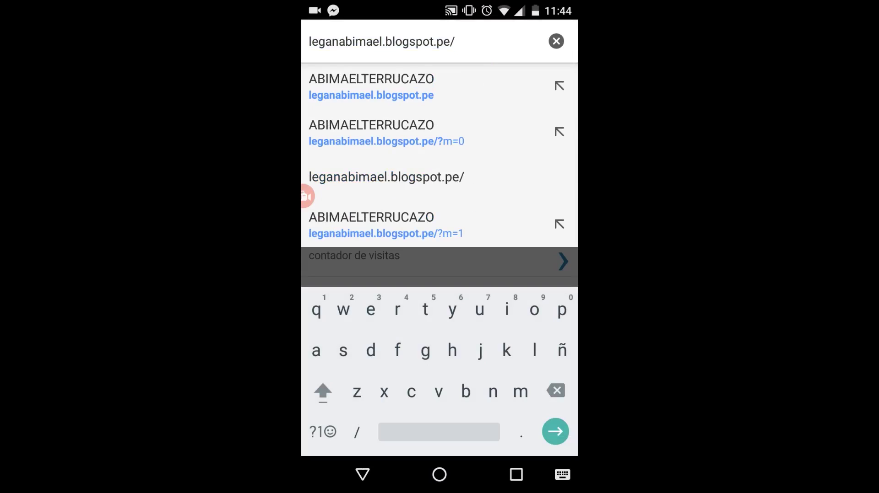
key(Return)
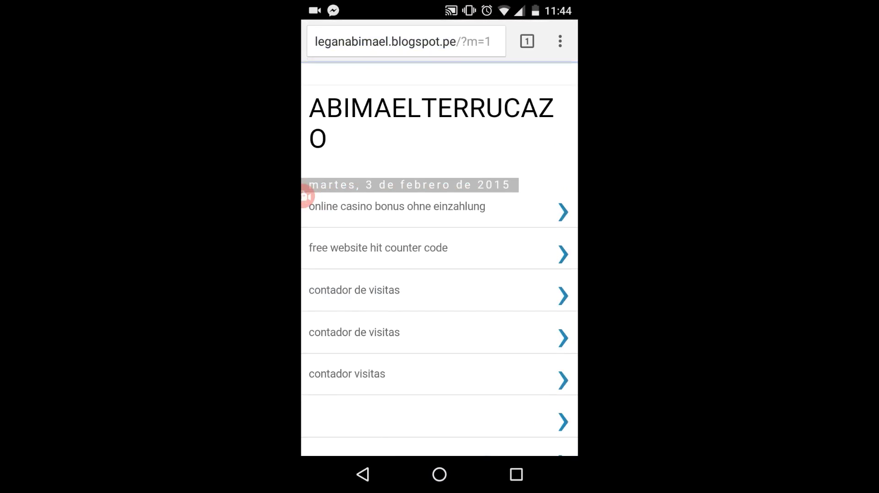
Switch the blog to its web version on the phone, dismiss the translation offer and check the embedded radio player
scroll(440, 263, down, 5)
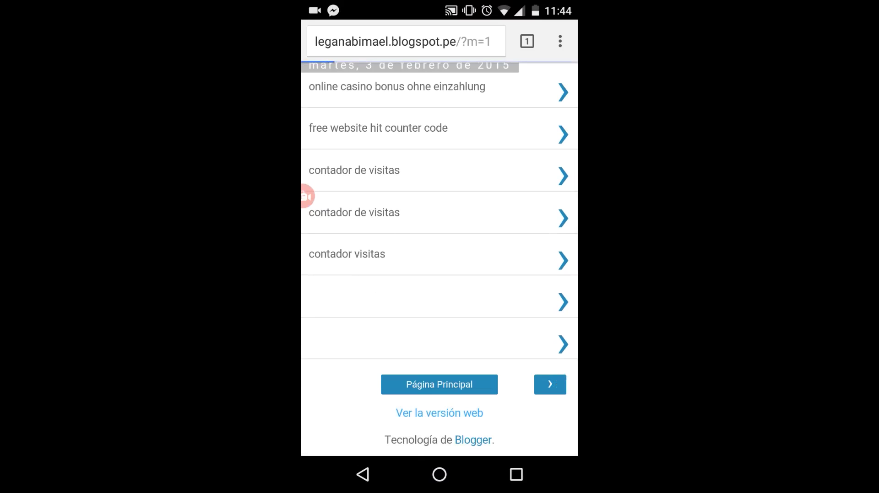
click(440, 413)
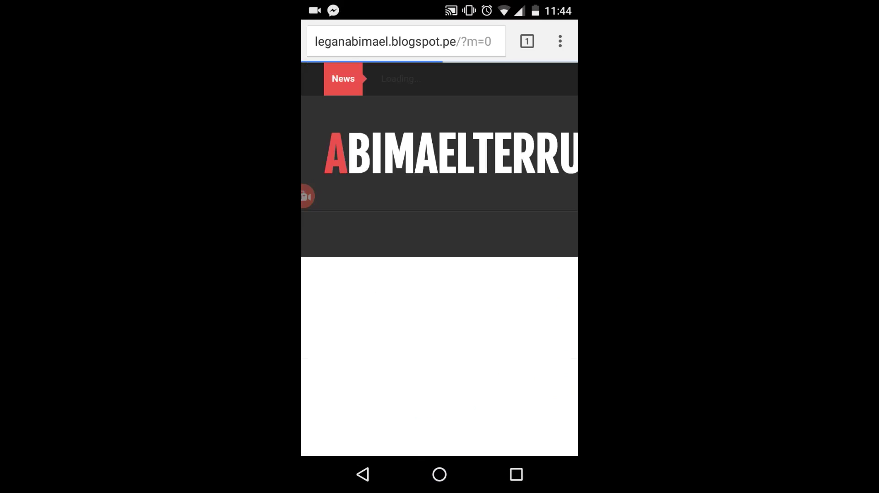
scroll(439, 237, down, 10)
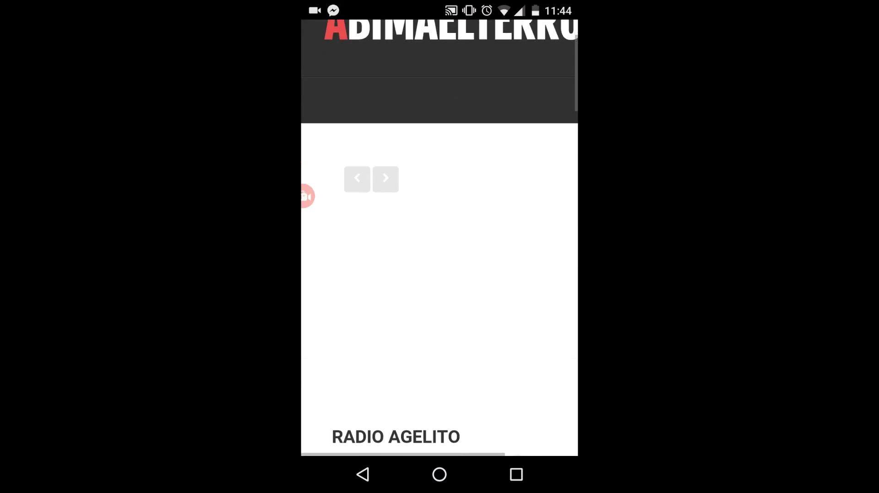
scroll(441, 233, down, 3)
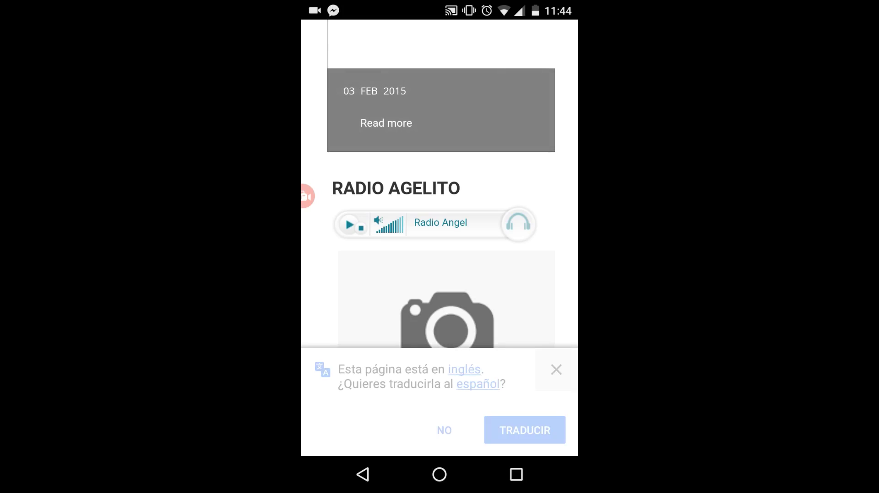
click(556, 294)
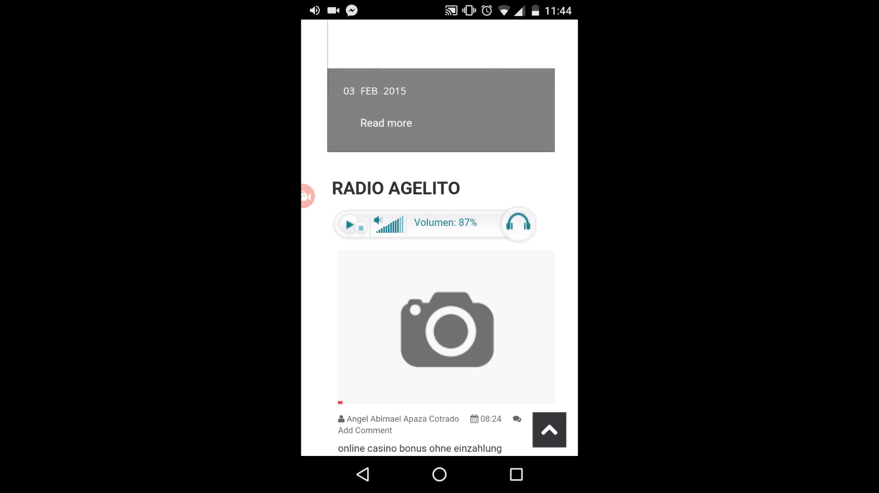
scroll(439, 238, up, 5)
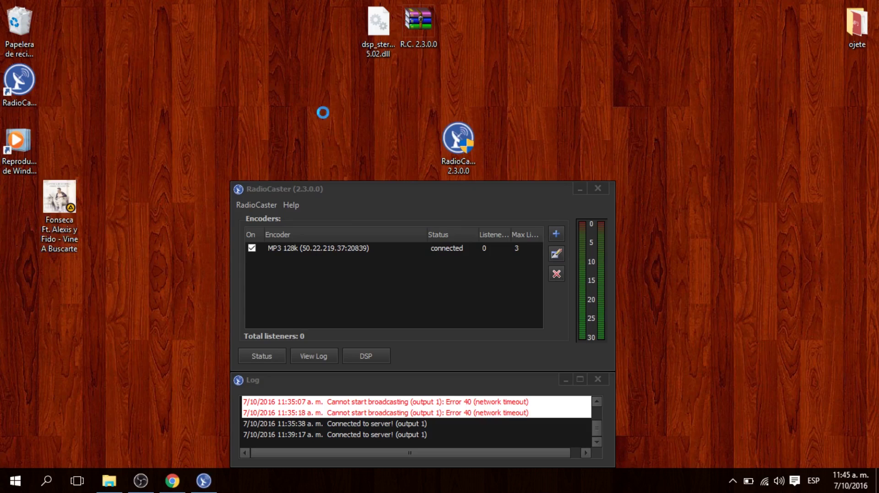
Refresh the computer's desktop, bring up RadioCaster and open the MP3 128k encoder for review
right_click(277, 91)
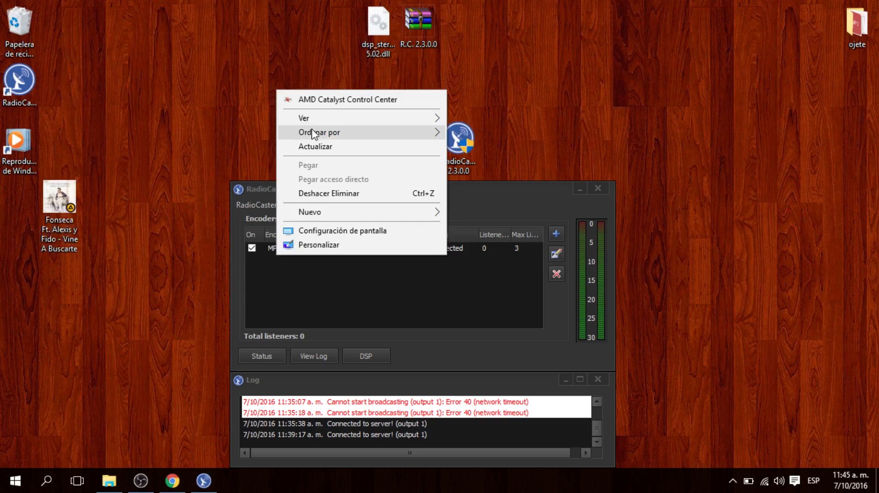
click(315, 148)
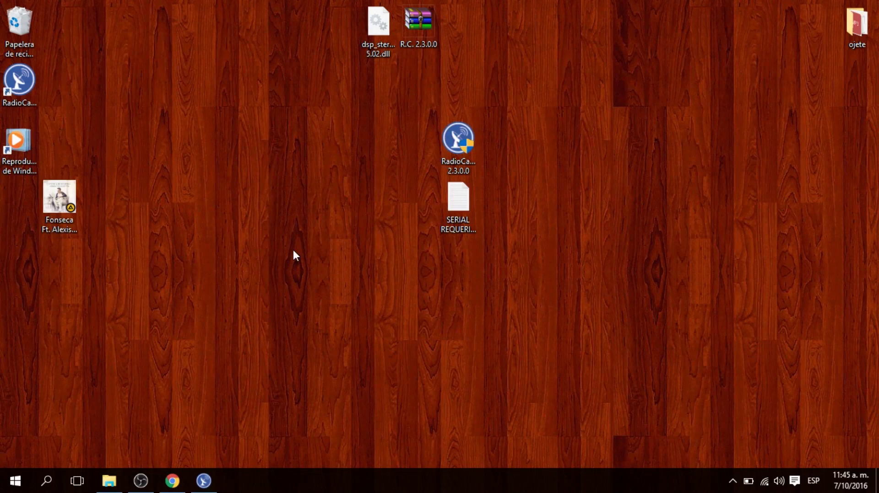
click(204, 480)
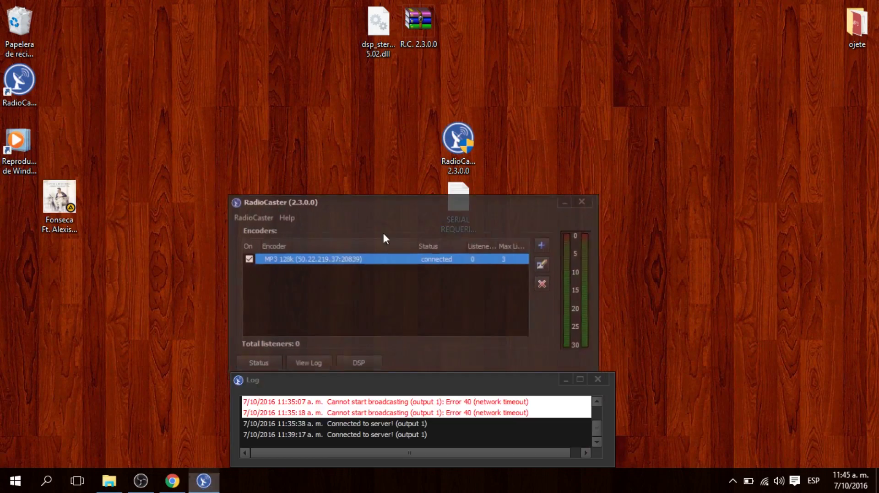
double_click(315, 249)
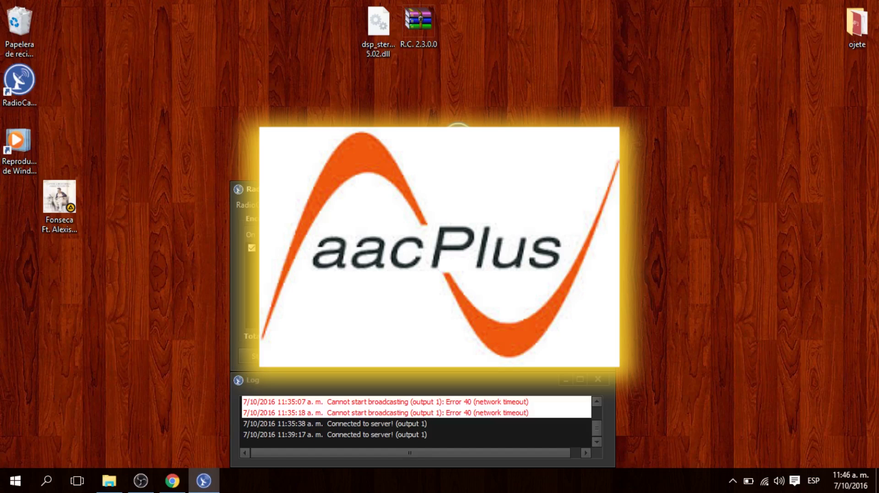
Search the web for a Flash APK in a new browser tab and open APKMirror's Adobe Flash Player 11.1 page
click(172, 481)
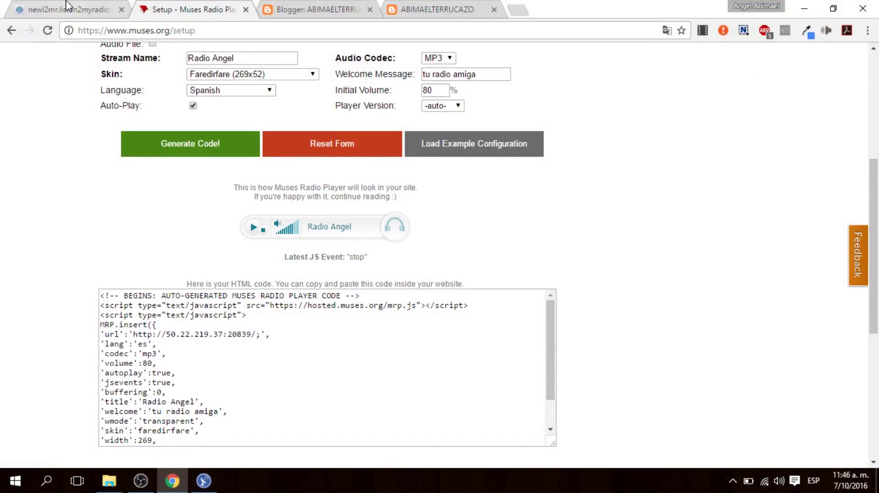
click(518, 9)
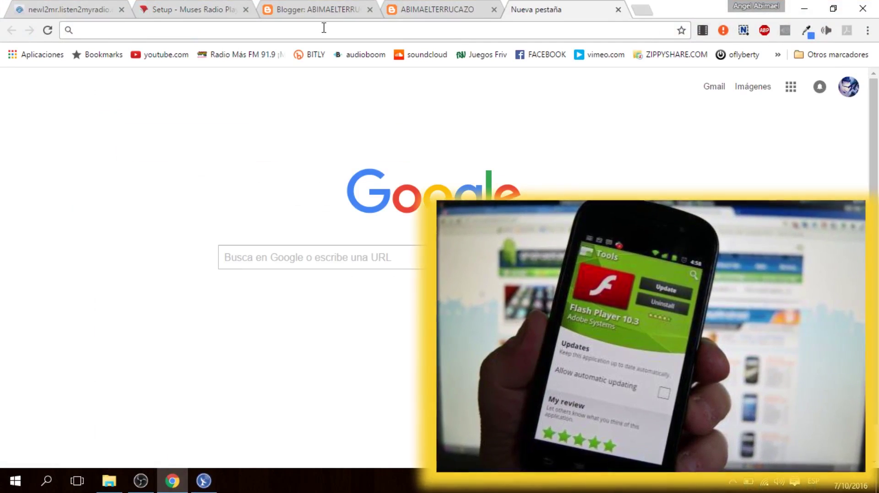
text(flash p)
key(BackSpace)
key(BackSpace)
text(apk)
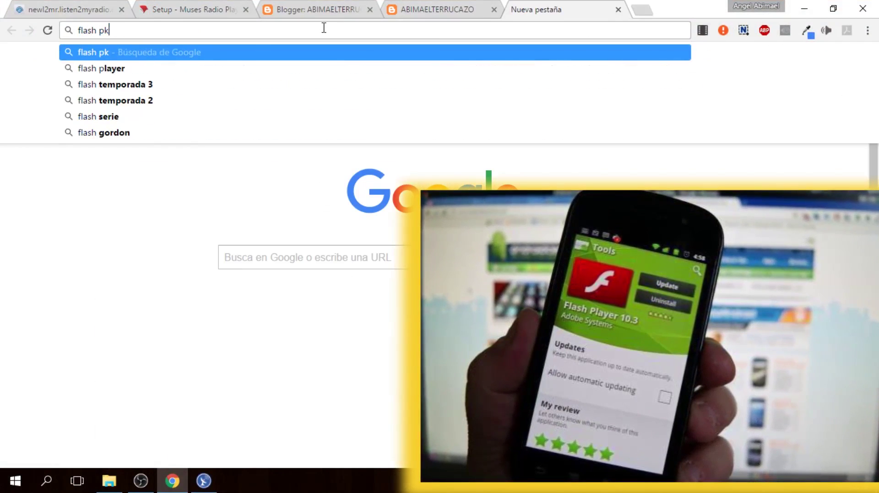
key(Return)
click(221, 158)
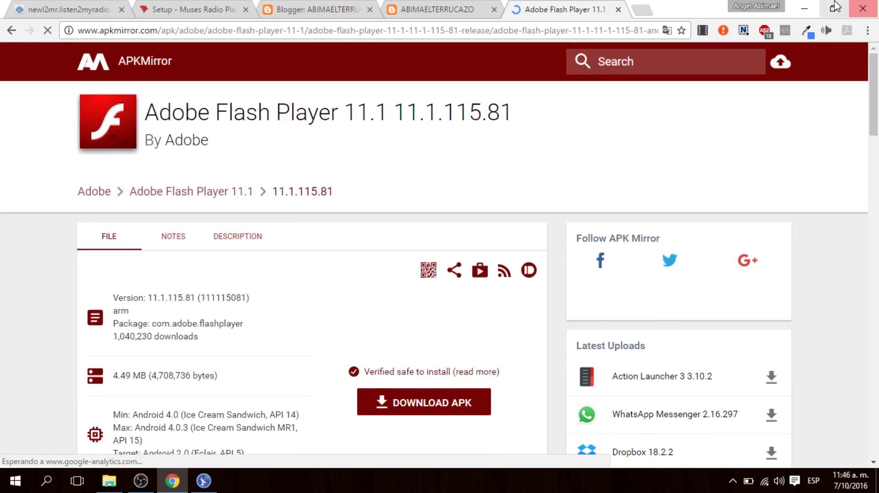
key(super+d)
right_click(309, 117)
click(369, 172)
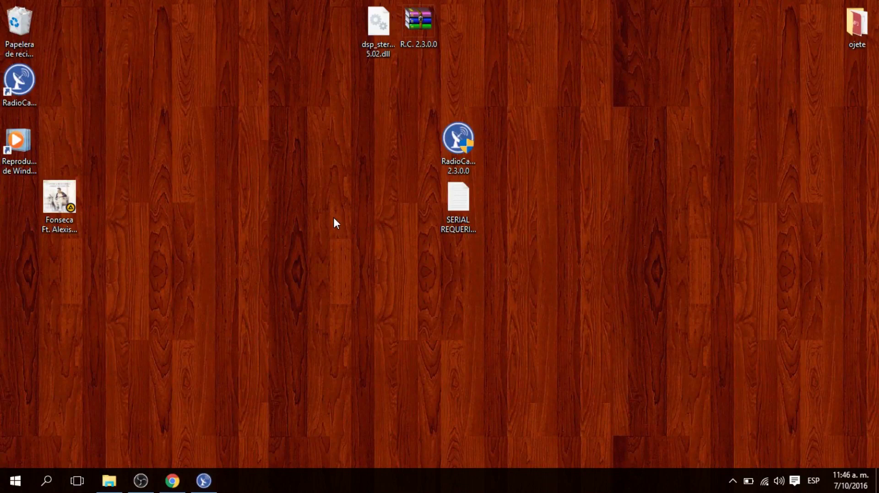
right_click(283, 143)
click(324, 198)
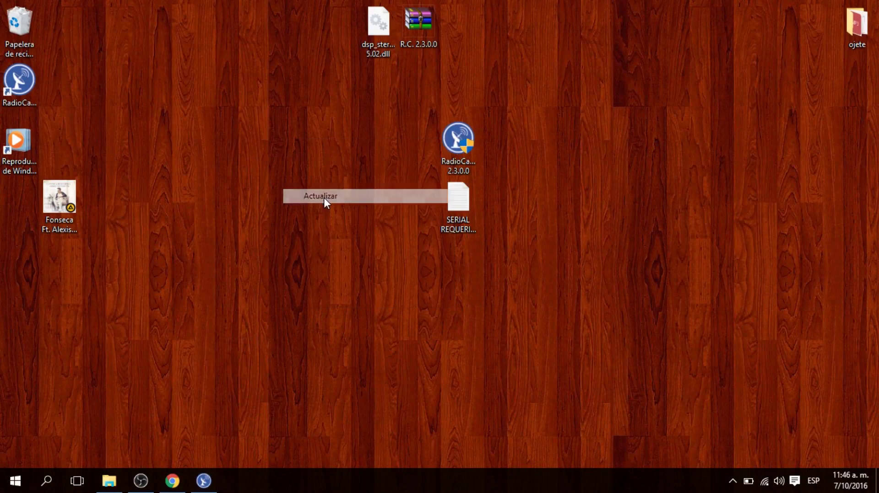
right_click(276, 100)
click(313, 160)
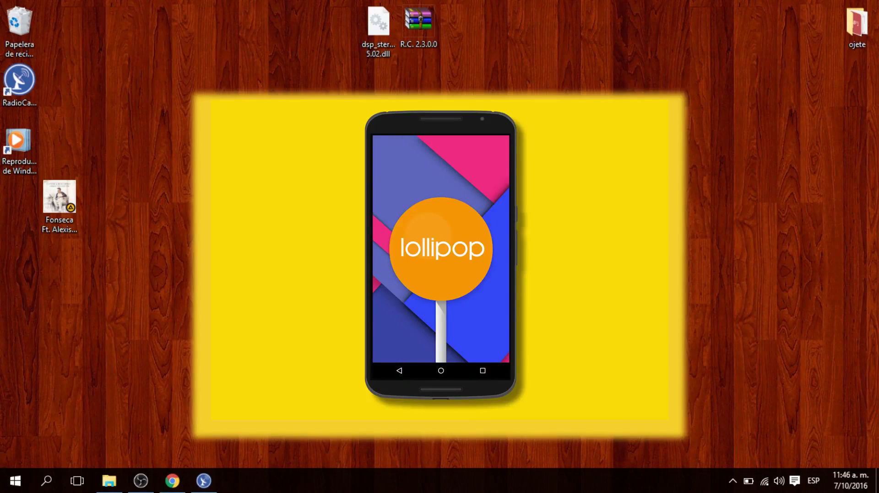
Minimize the browser and move the RadioCaster 2.3.0.0 installer and the serial text file together to an empty desktop area
click(172, 481)
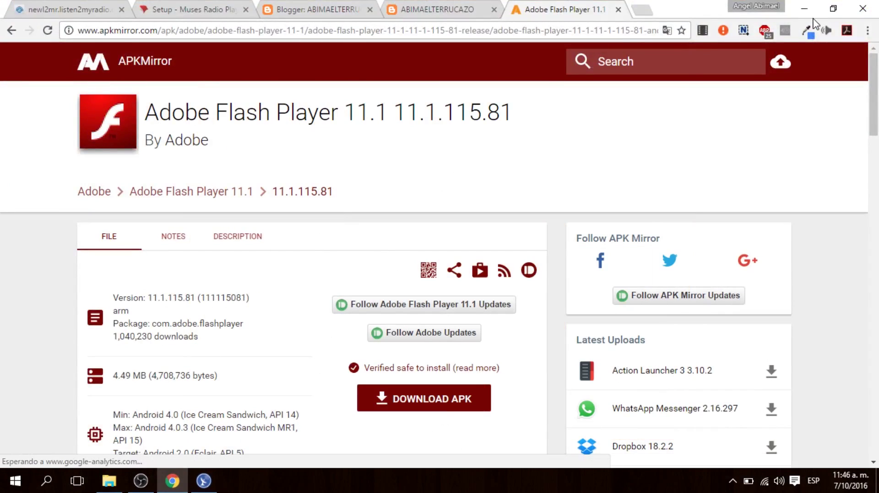
click(805, 9)
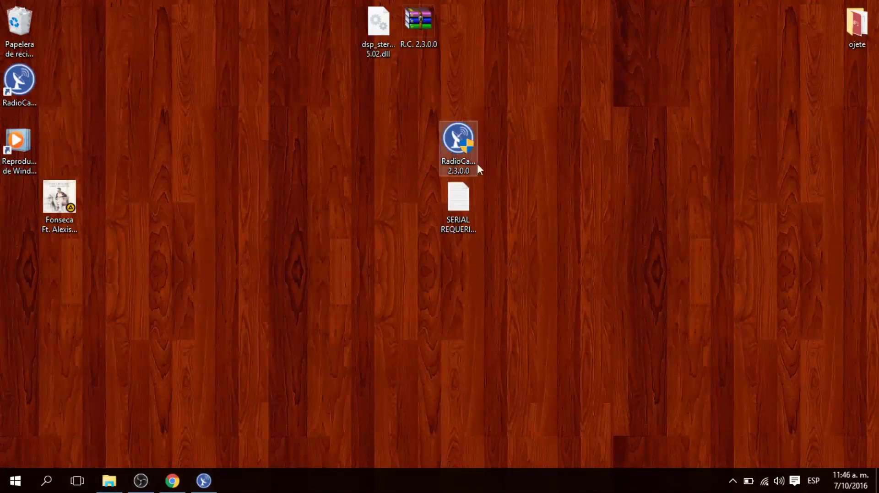
drag(535, 259, 616, 82)
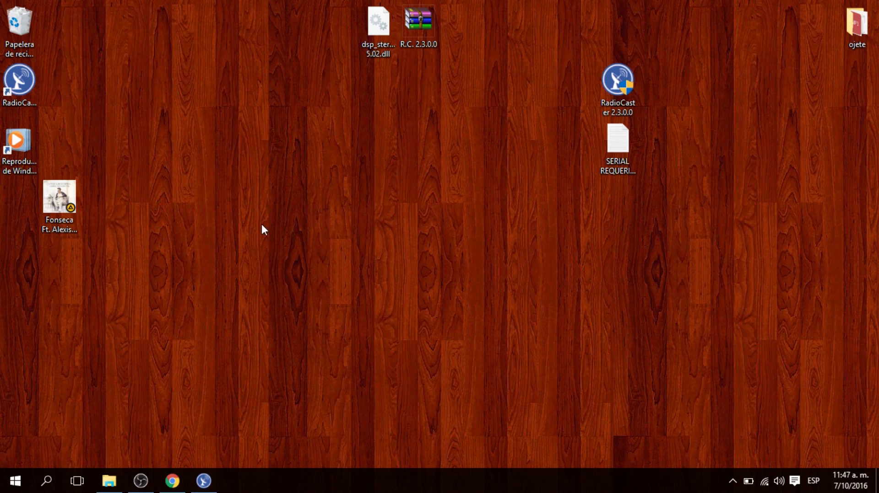
Bring the browser back to the Adobe Flash Player 11.1 download page on APKMirror
click(172, 485)
click(172, 485)
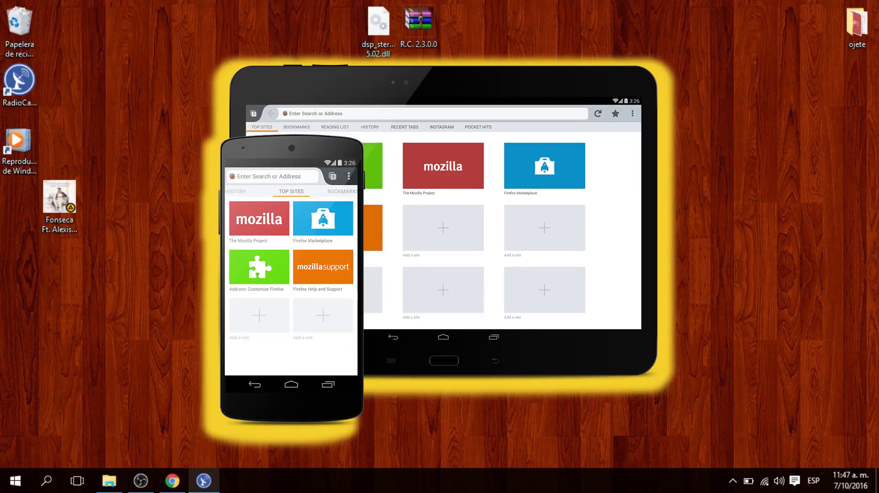
click(166, 486)
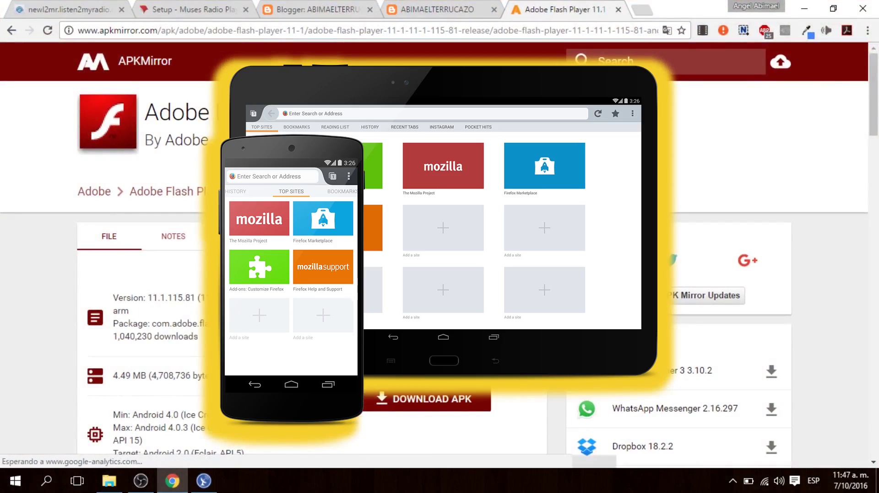